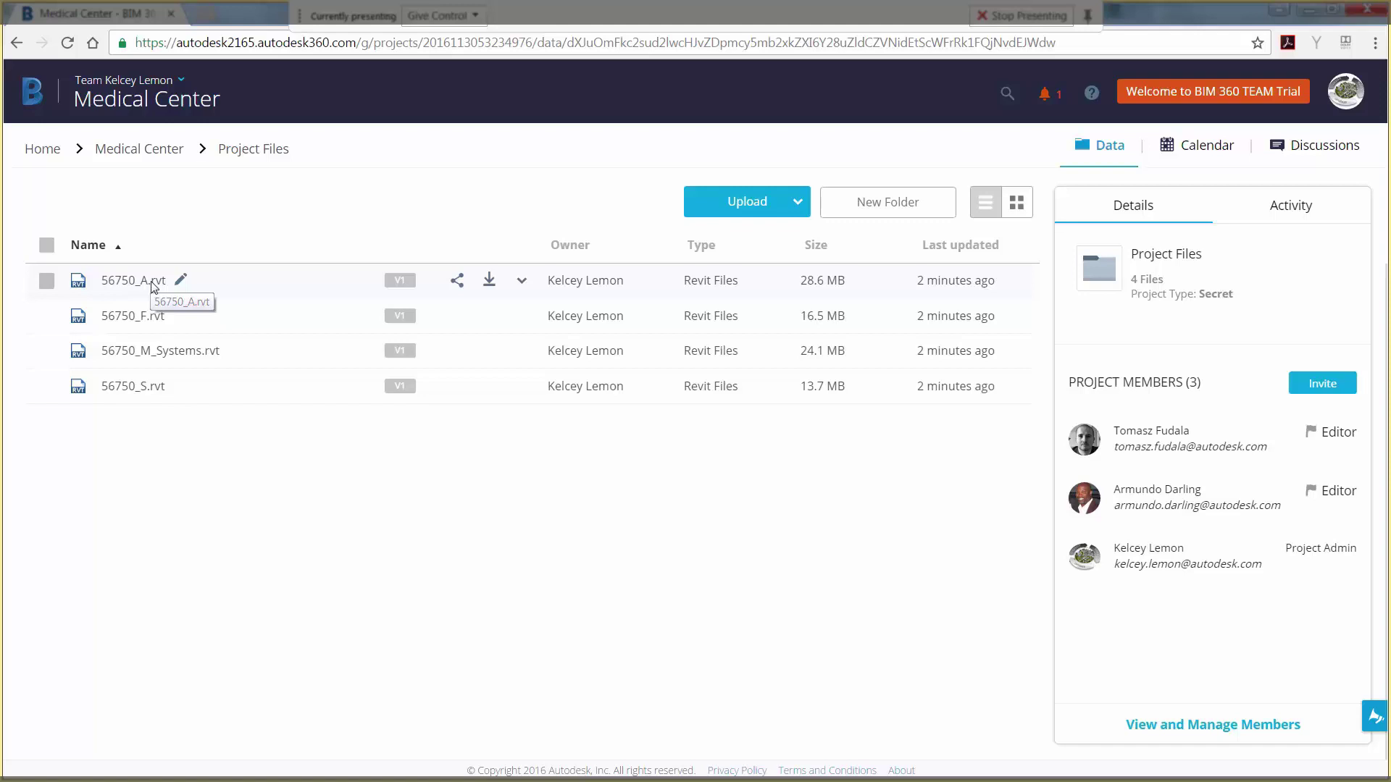
Open the 56750_A.rvt model from the Medical Center Project Files
click(152, 284)
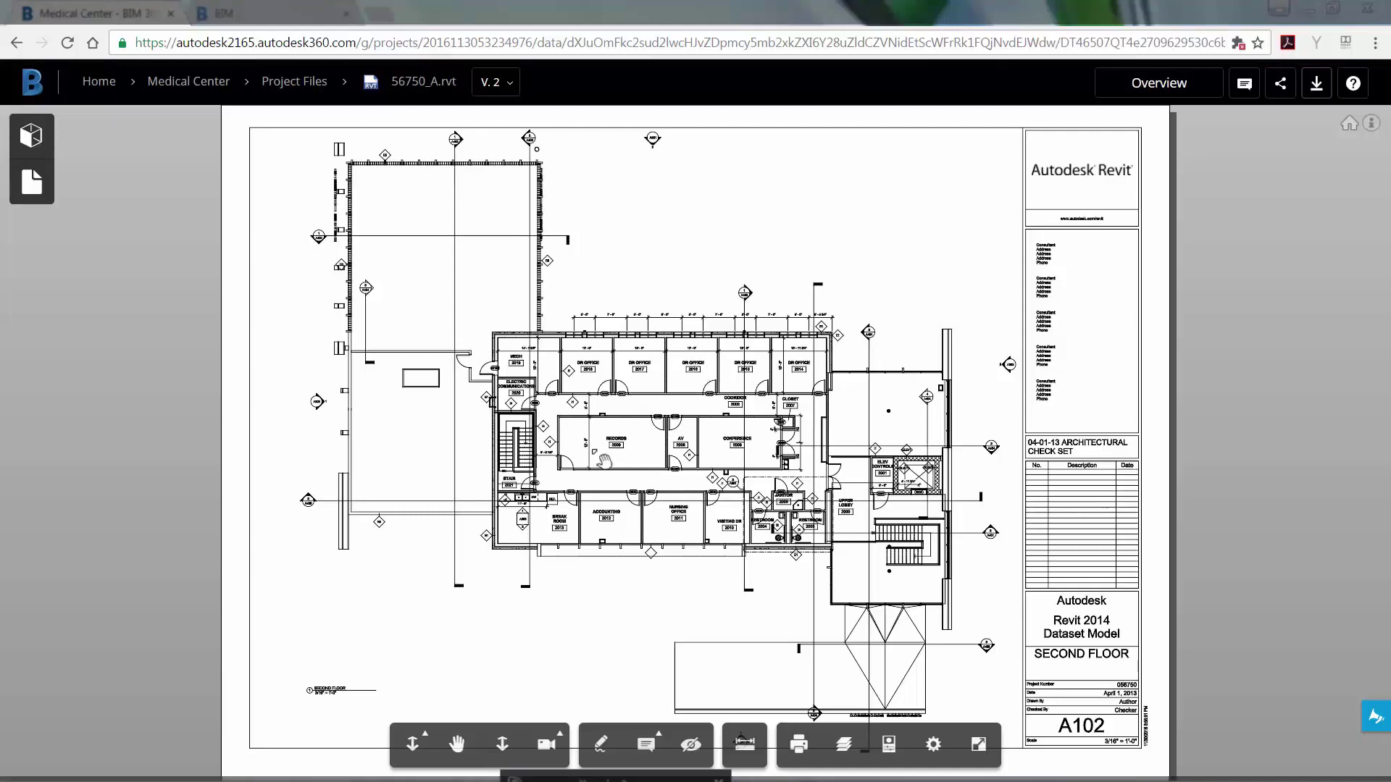
Zoom into the Records room on sheet A102 and select its lower-left door
scroll(604, 461, up, 5)
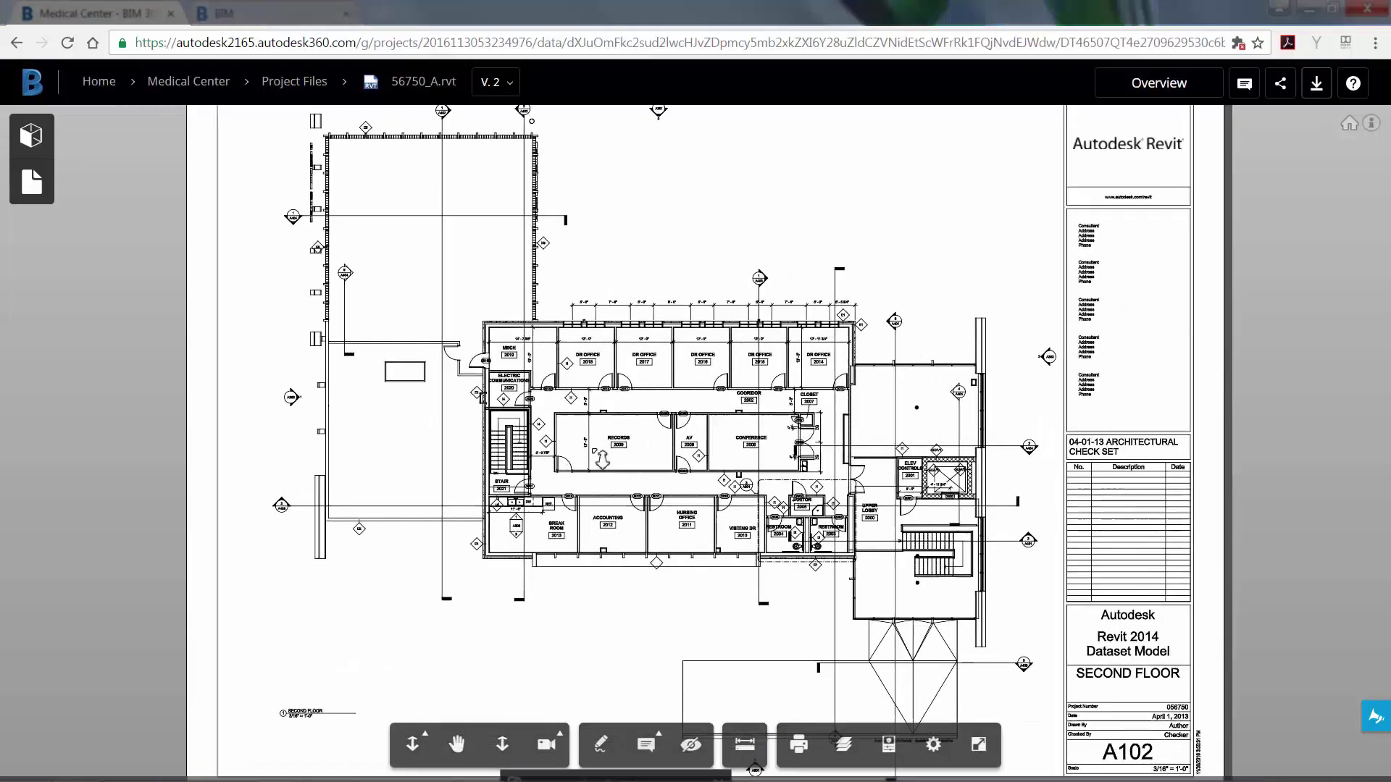
scroll(602, 461, up, 5)
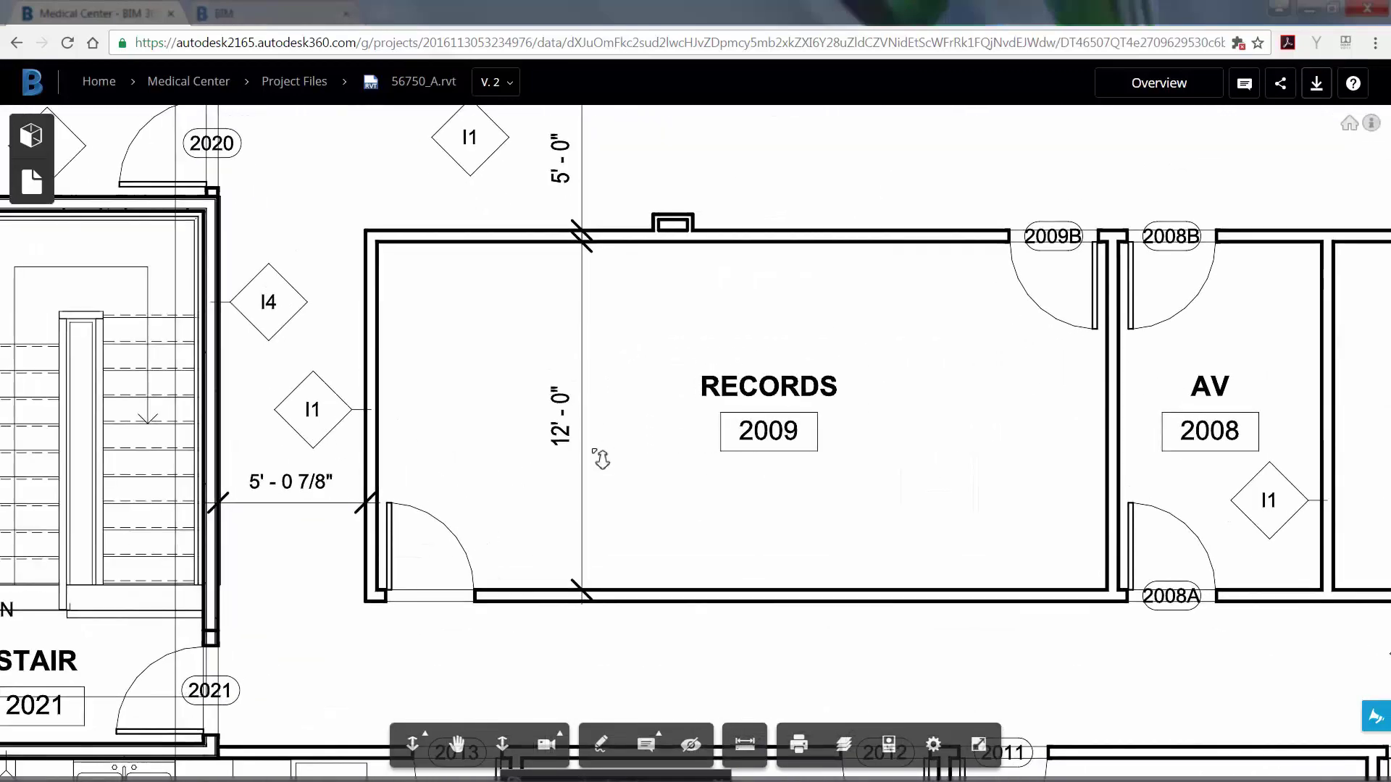
click(418, 516)
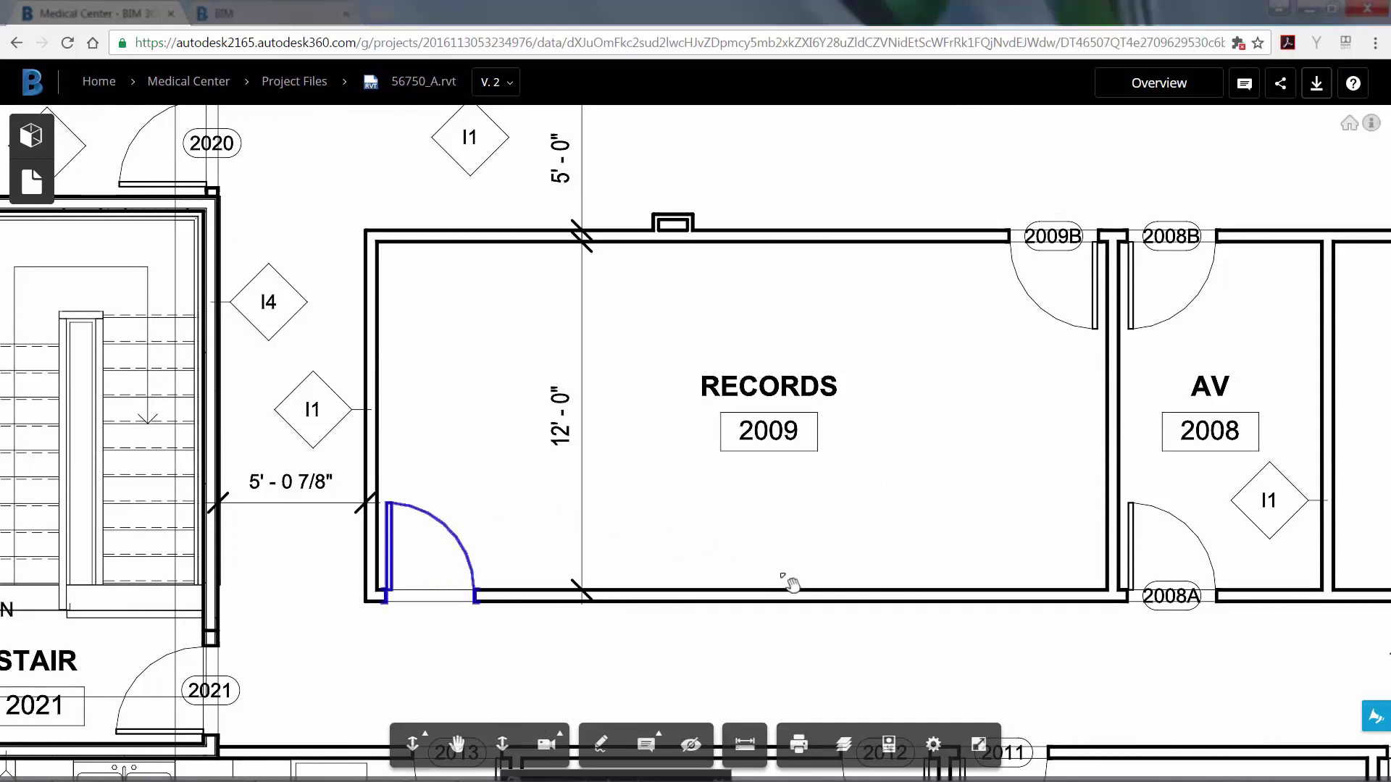
Draw a rectangle cloud markup around the Records room door
click(600, 744)
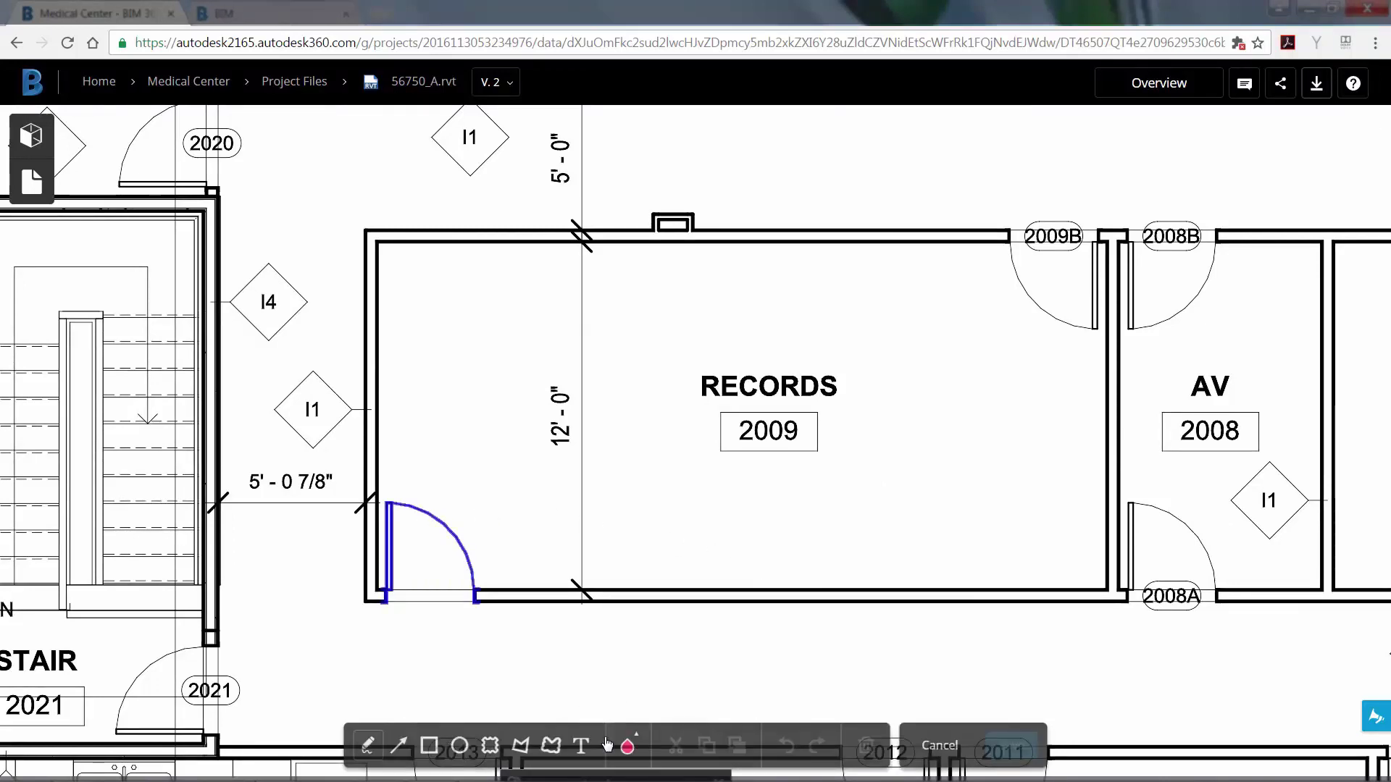
click(489, 746)
drag(330, 459, 557, 675)
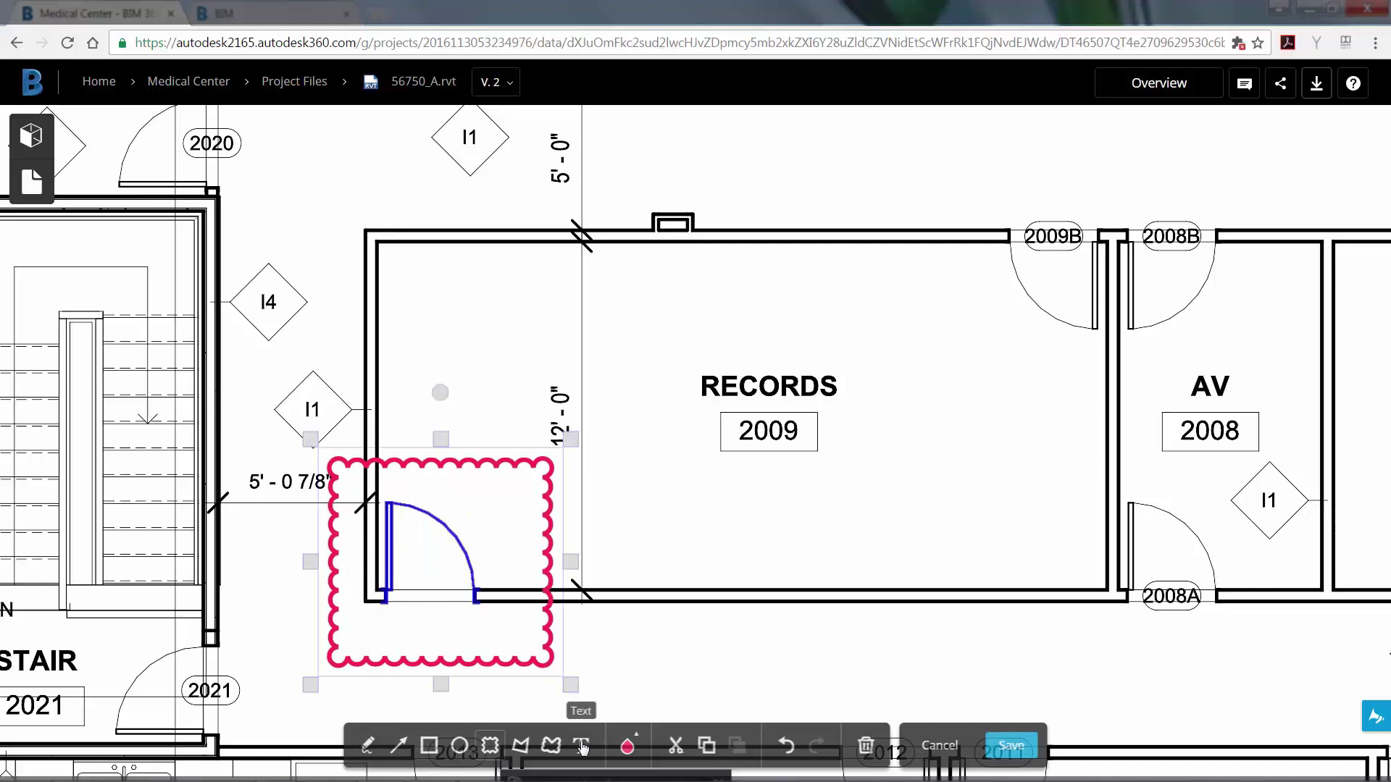
Add the note 'Please move this door to opposite side of the room.' and save the markup
click(601, 553)
click(600, 552)
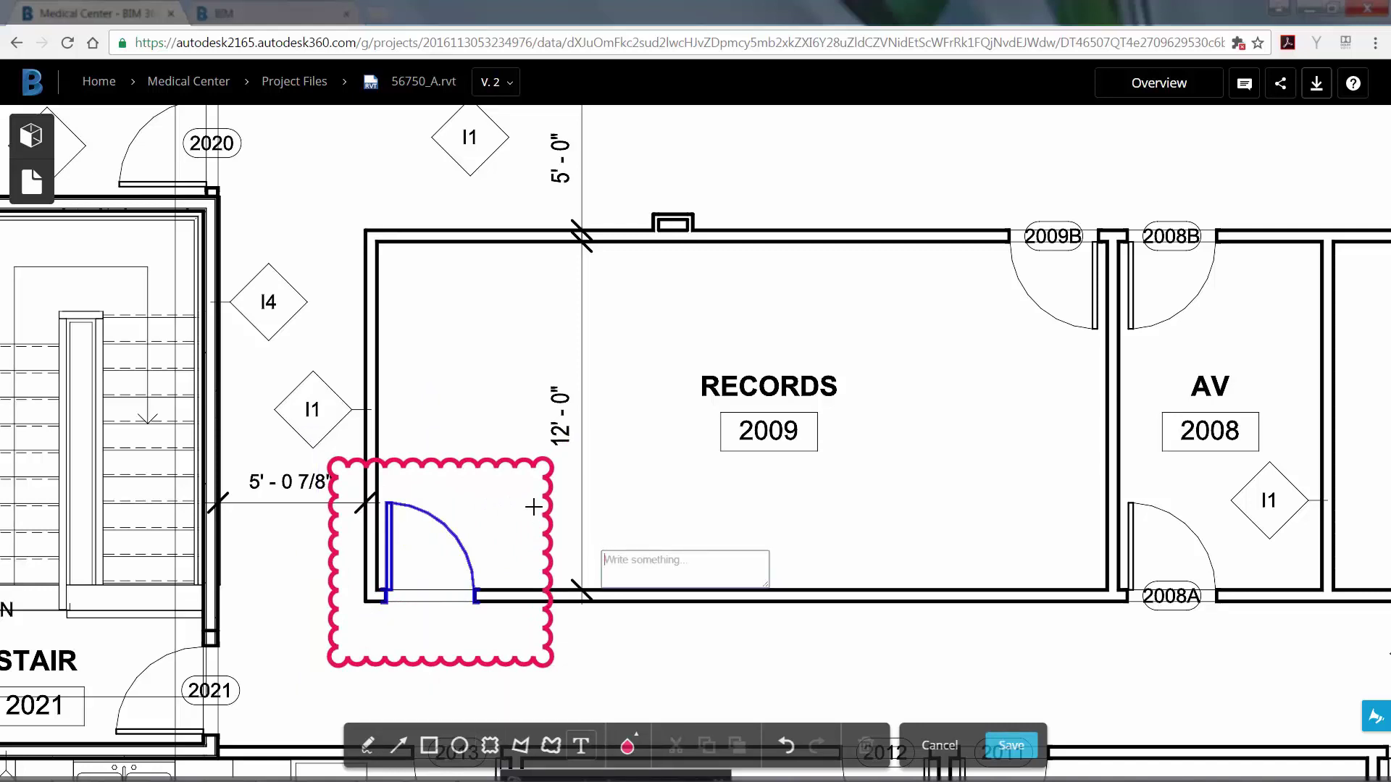
text(Please move this door to opposite side of the room.)
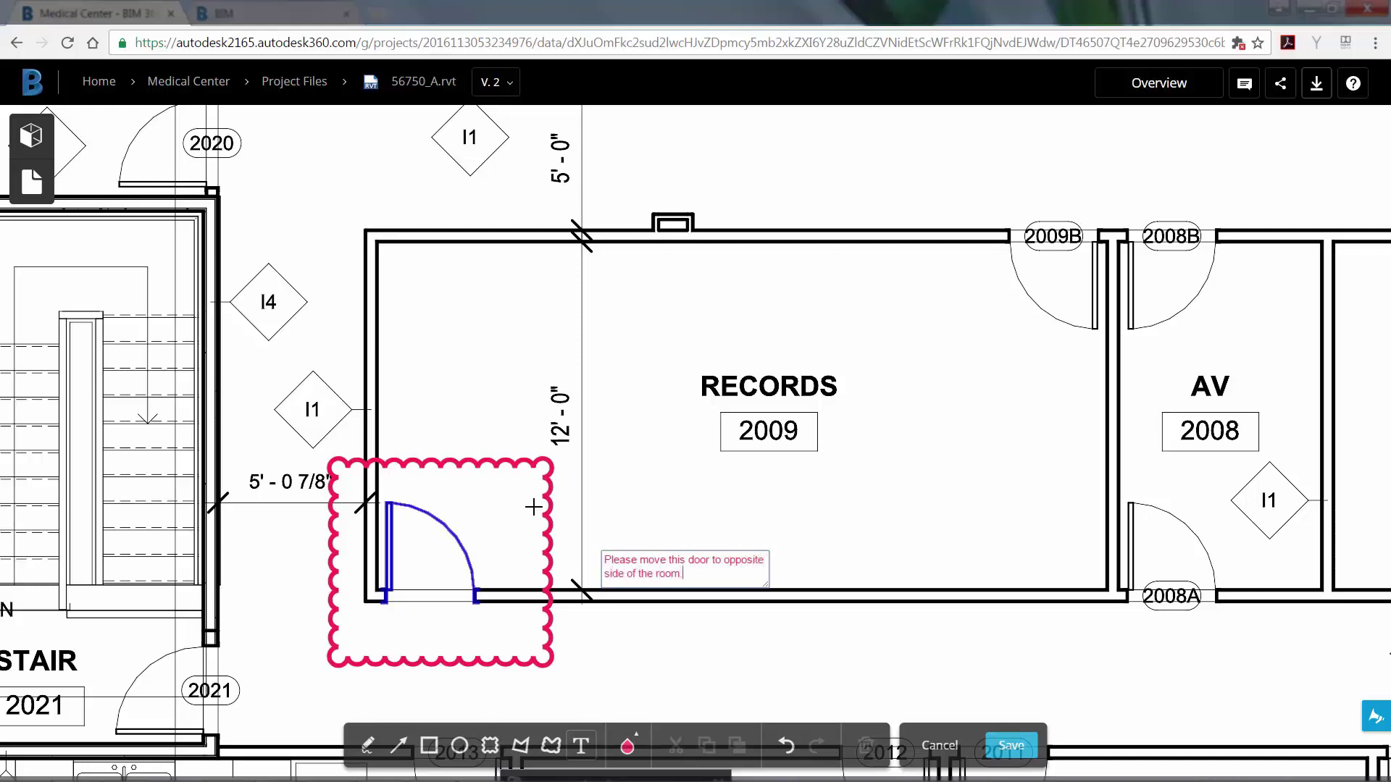
click(1007, 748)
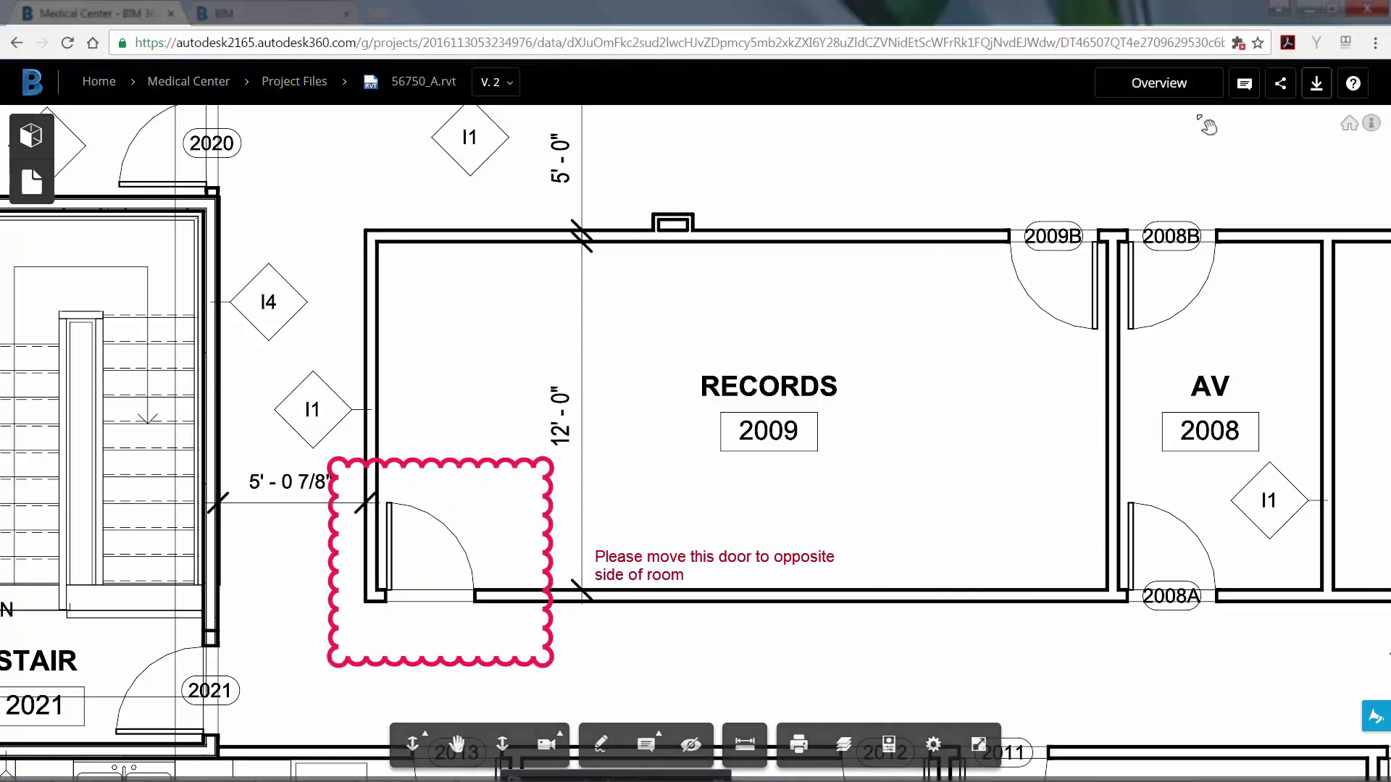
Open the Comments panel, then choose Compare from the V. 2 versions list
click(1244, 84)
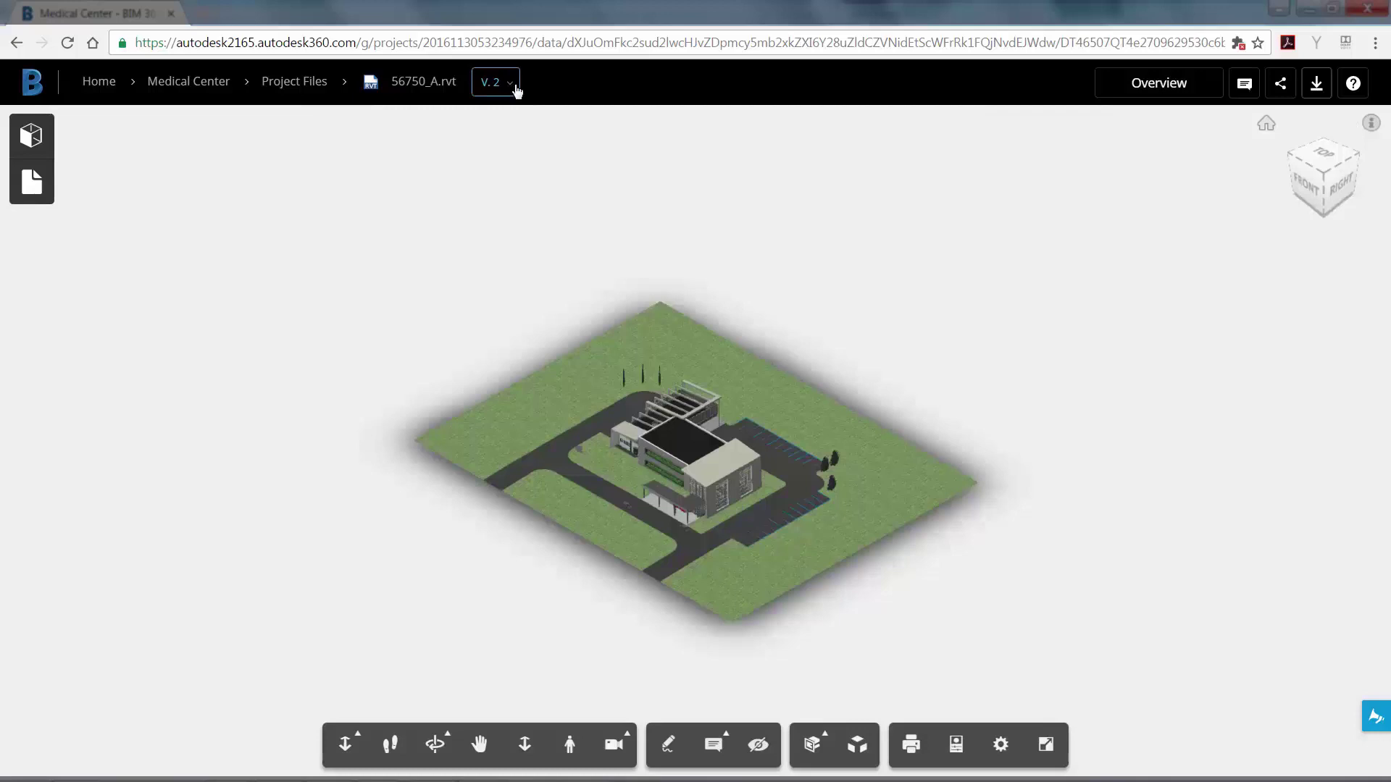
click(516, 90)
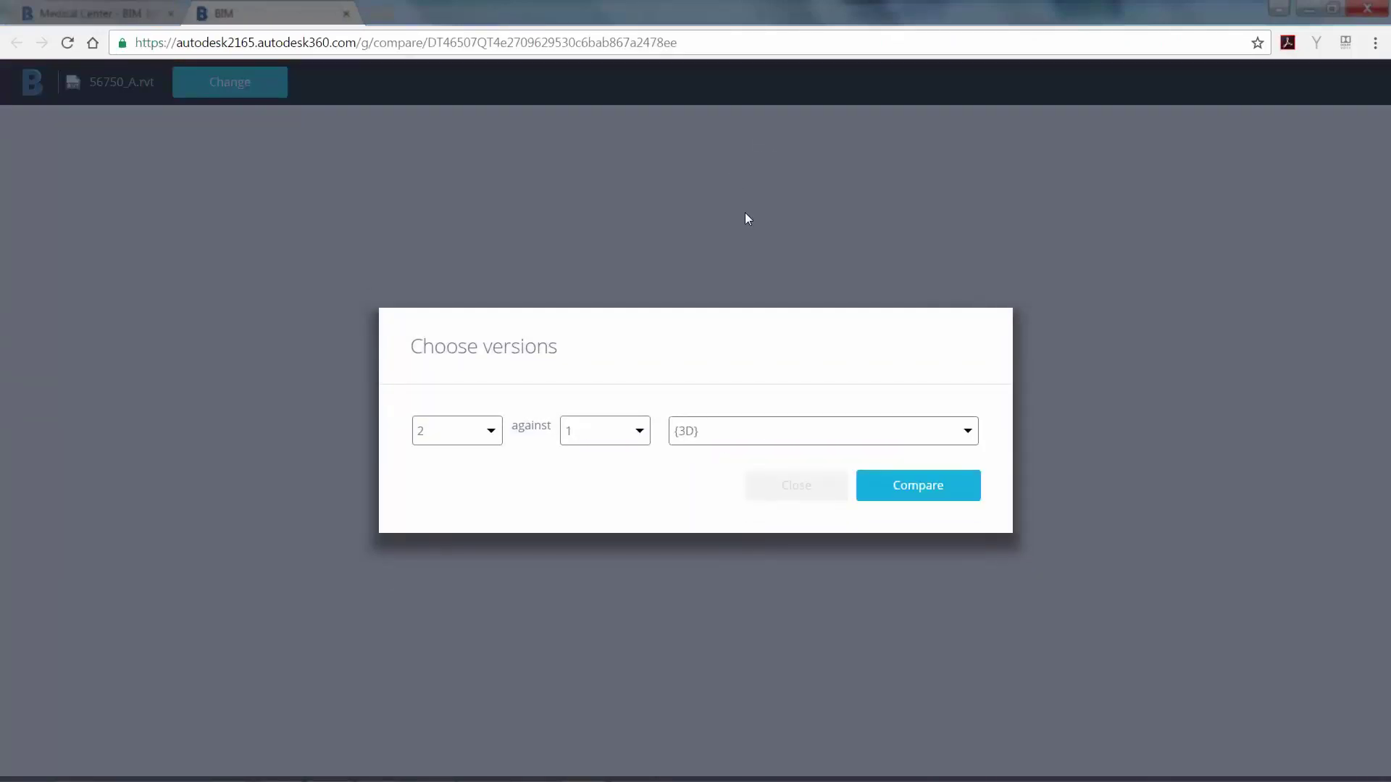
Choose A102 - SECOND FLOOR as the view for the version comparison
click(967, 434)
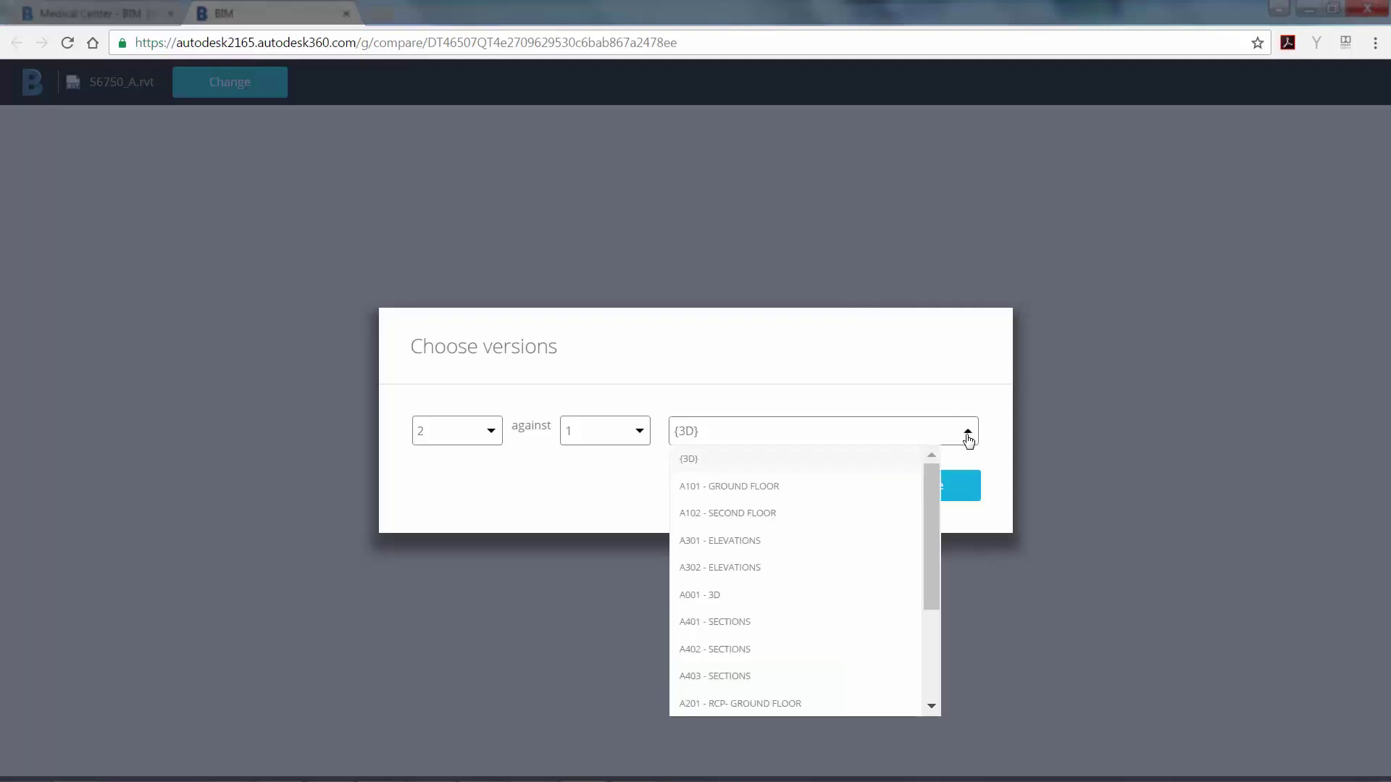
click(808, 528)
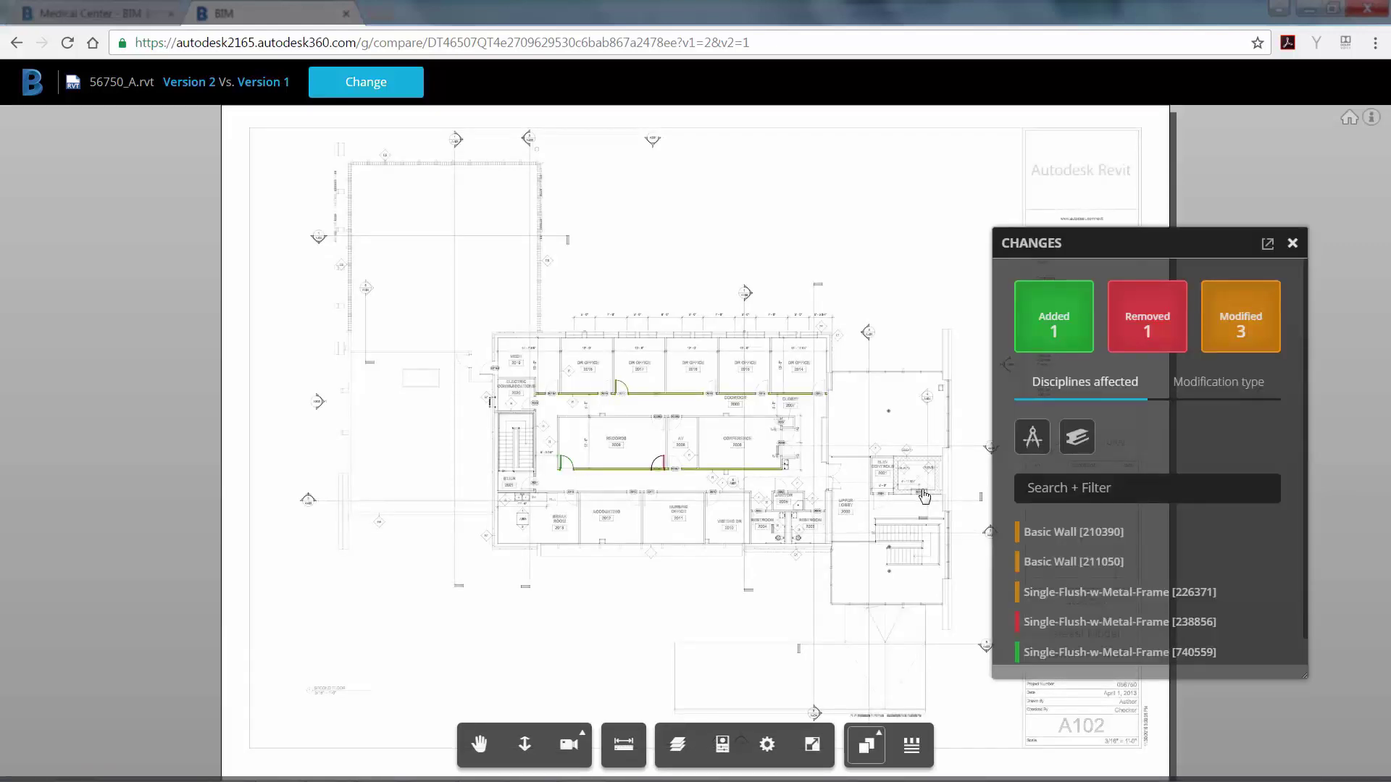
Zoom into the comparison and pan the plan to show the DR OFFICE row near Records
scroll(708, 482, up, 5)
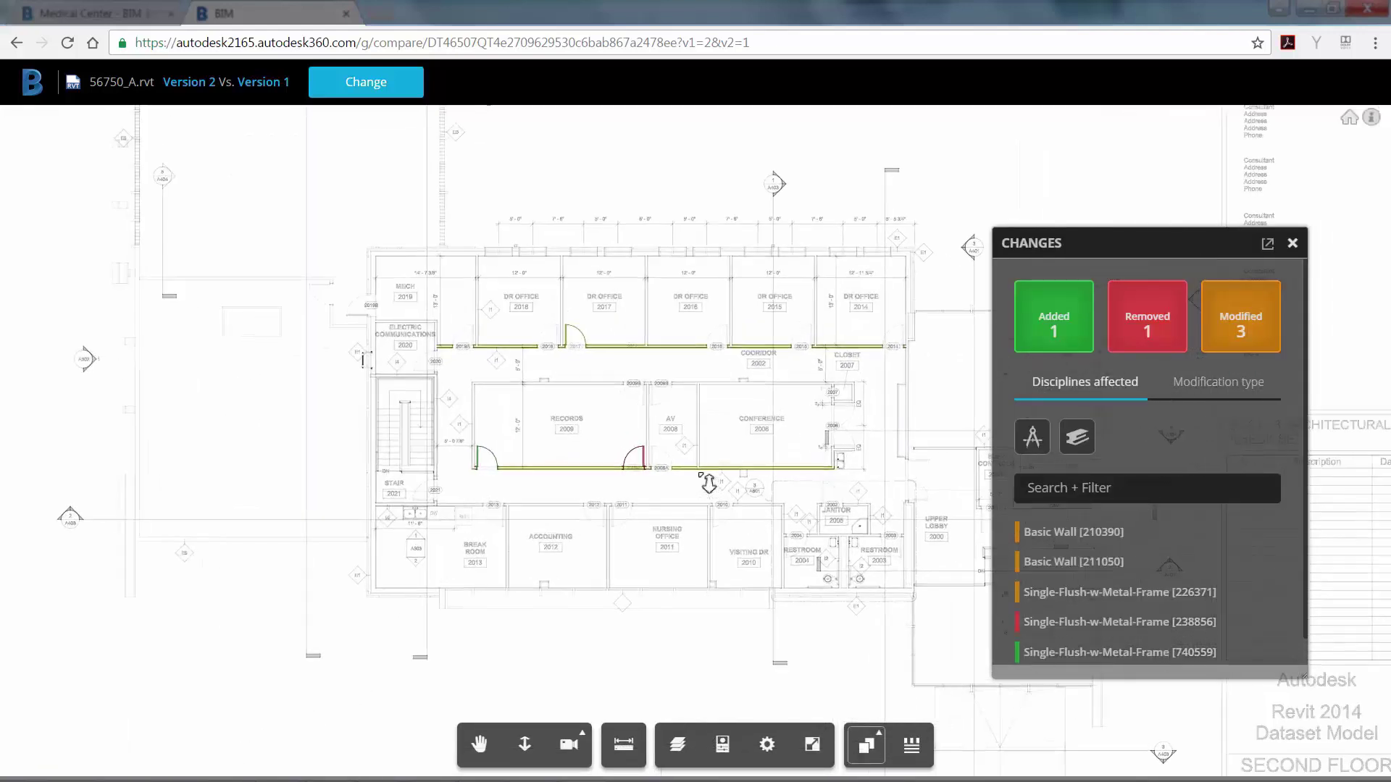
scroll(708, 483, up, 5)
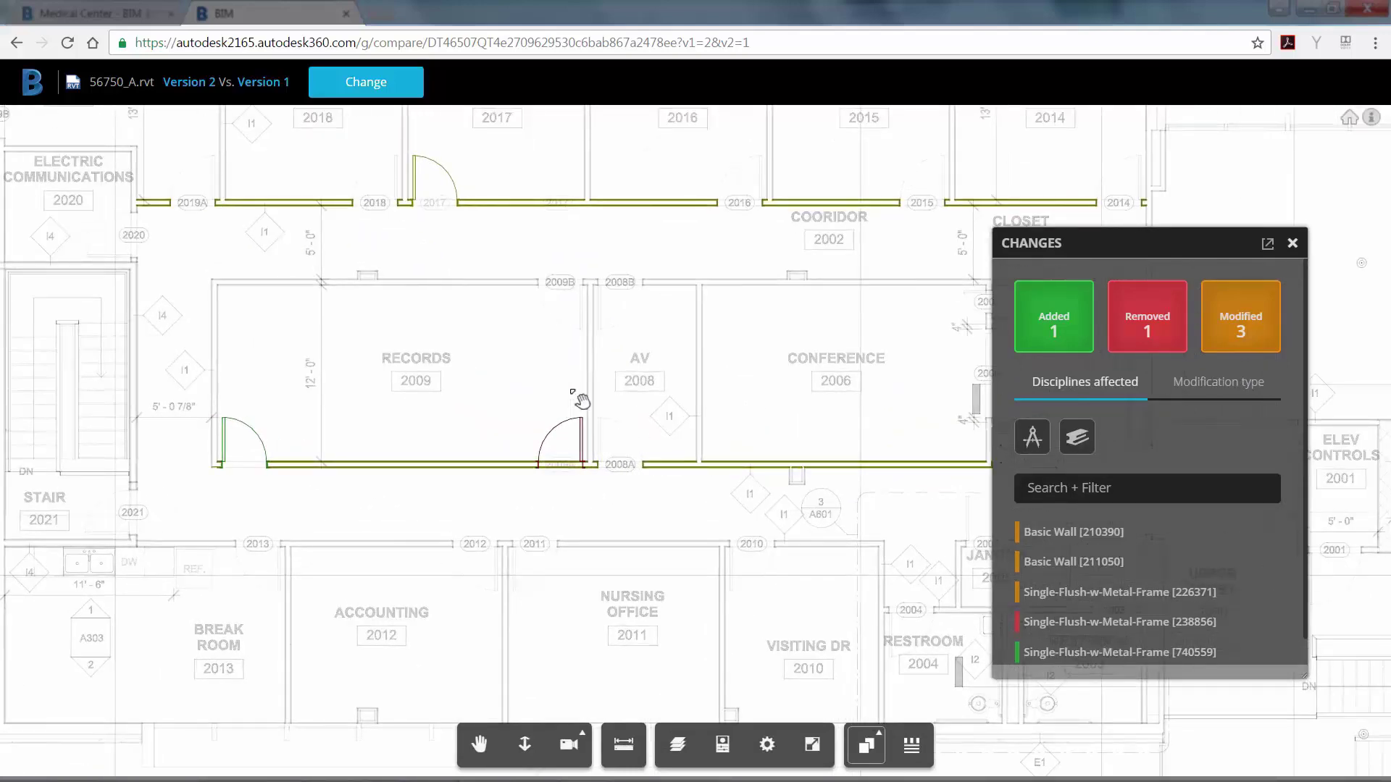
drag(553, 379, 569, 467)
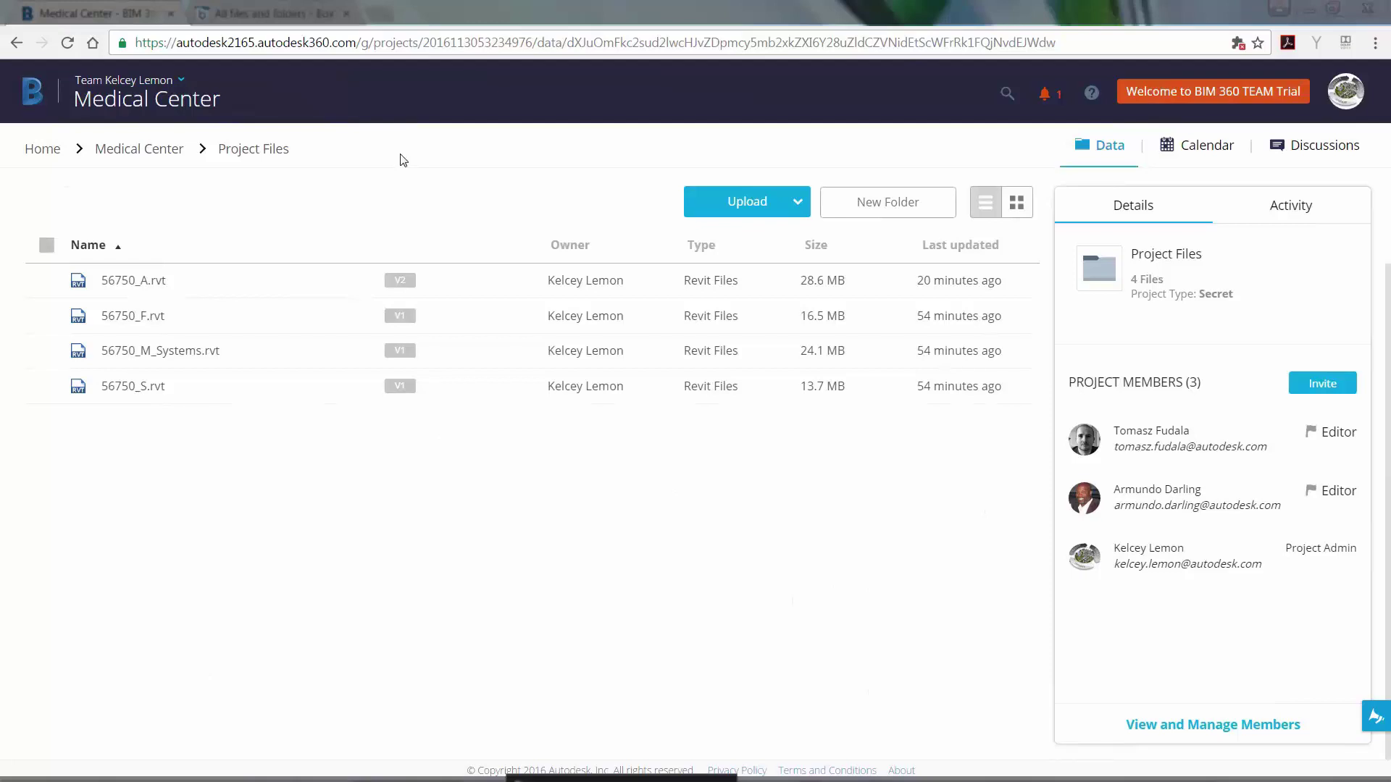
Open 56750_A.rvt, orbit to a low back view, zoom in, and start a Share > Live Review
click(129, 288)
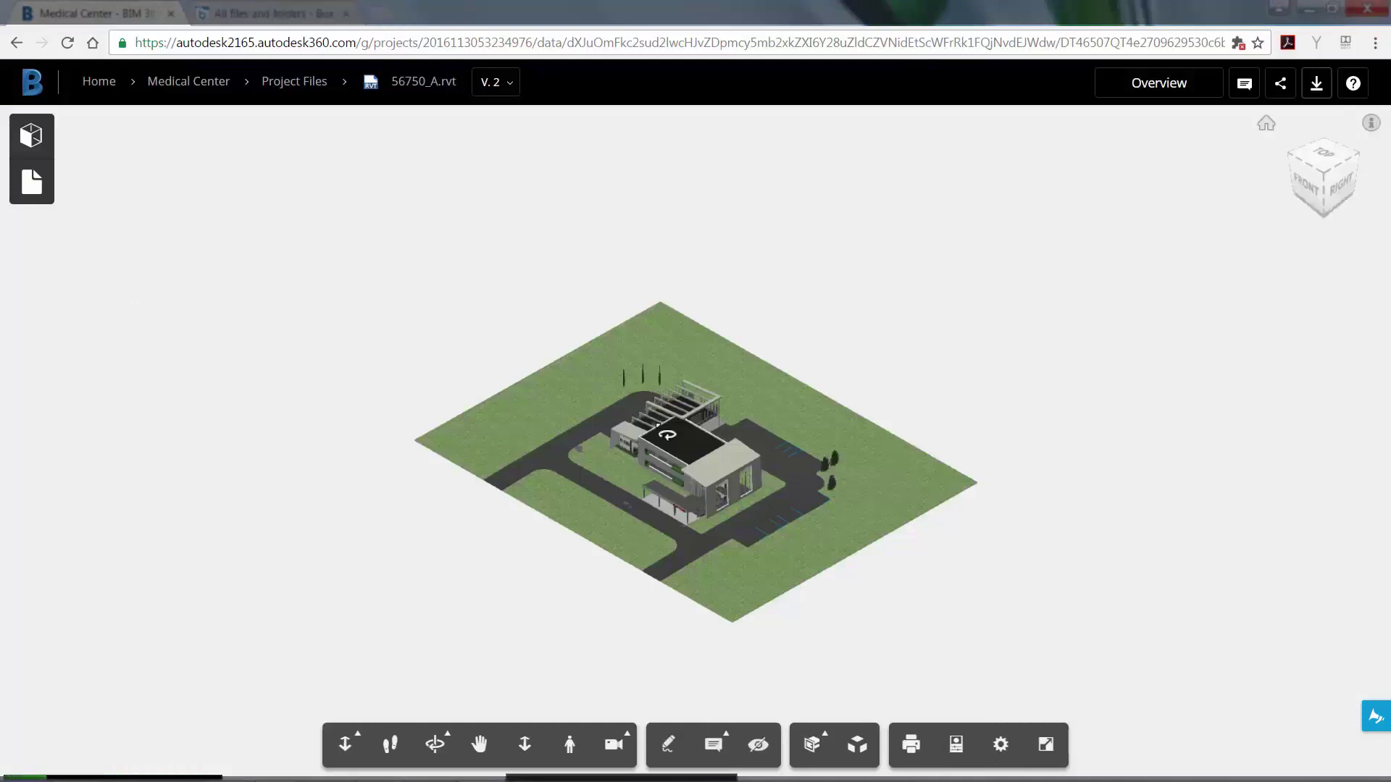
drag(770, 398, 258, 344)
scroll(701, 431, up, 5)
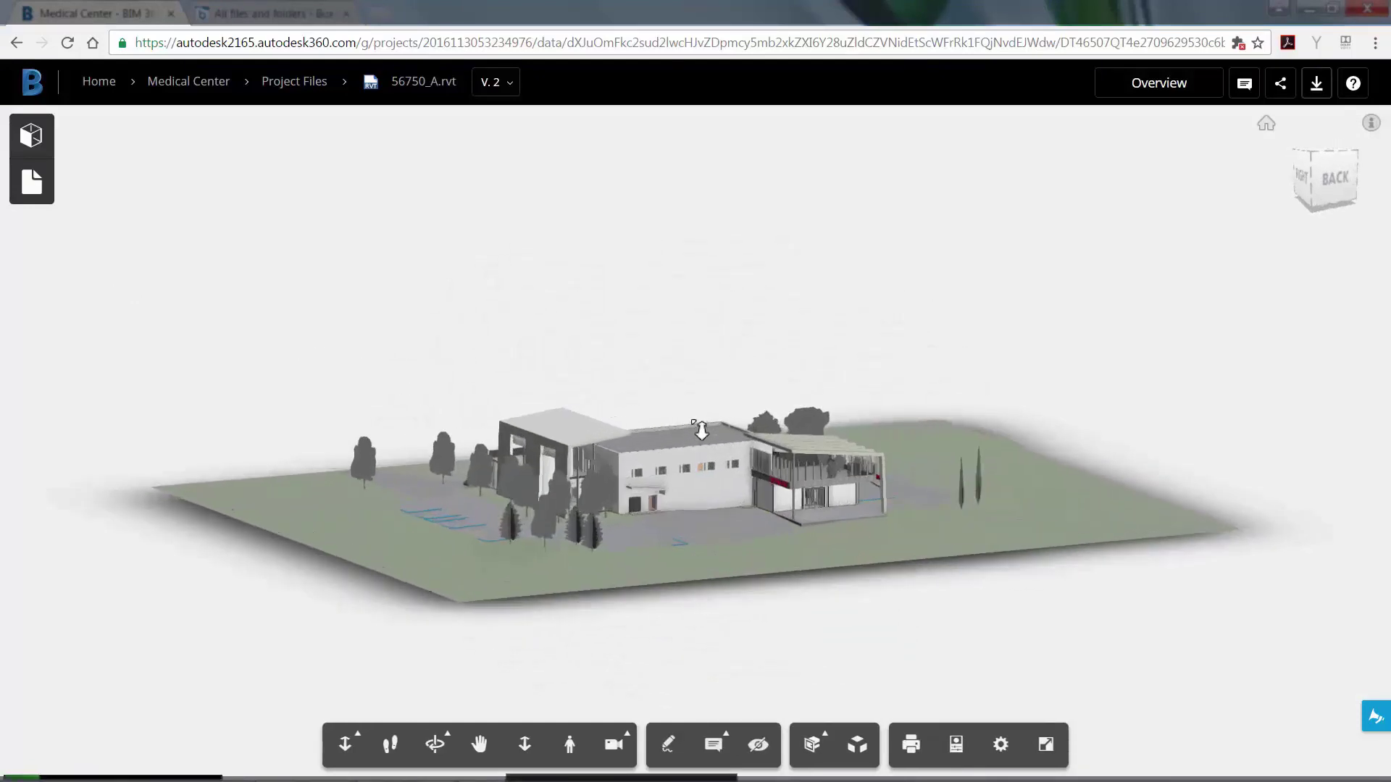
scroll(700, 431, up, 4)
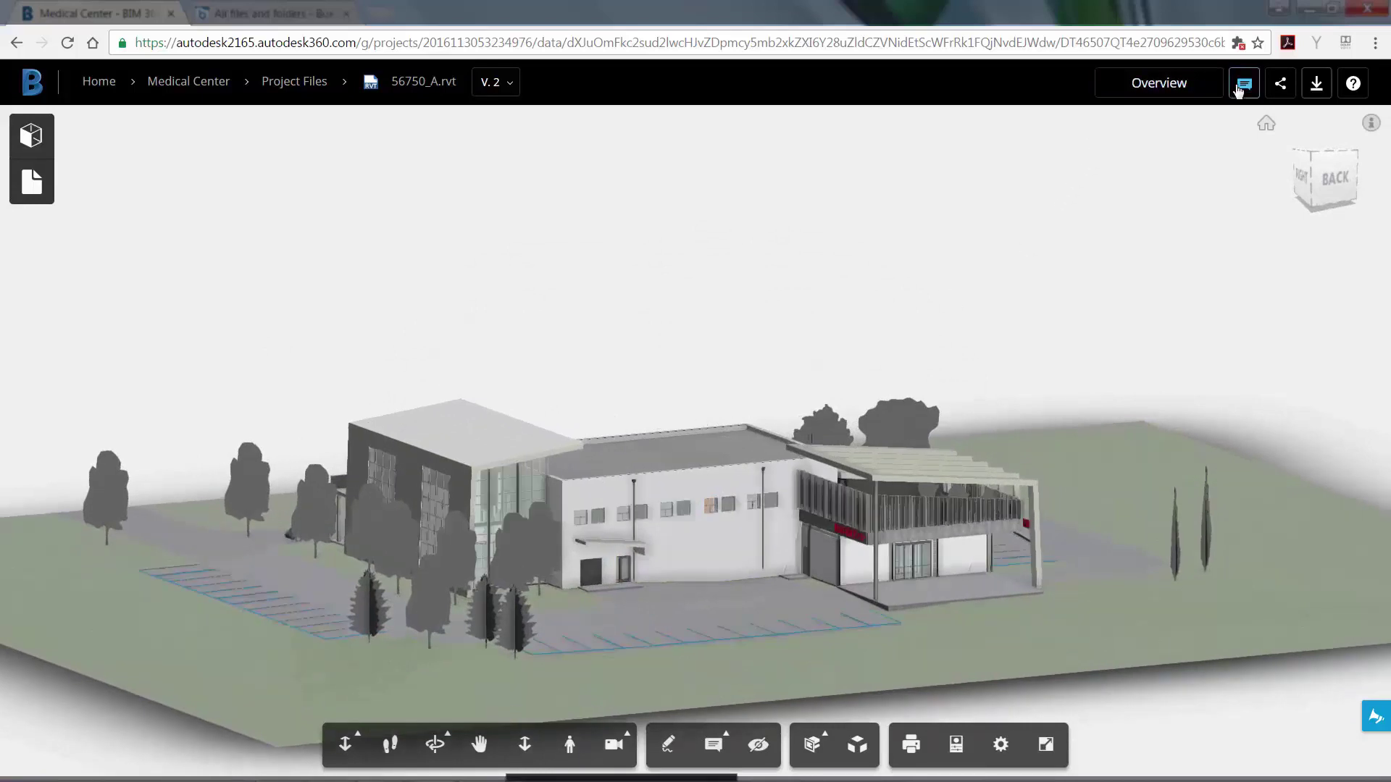
click(1277, 88)
click(1275, 144)
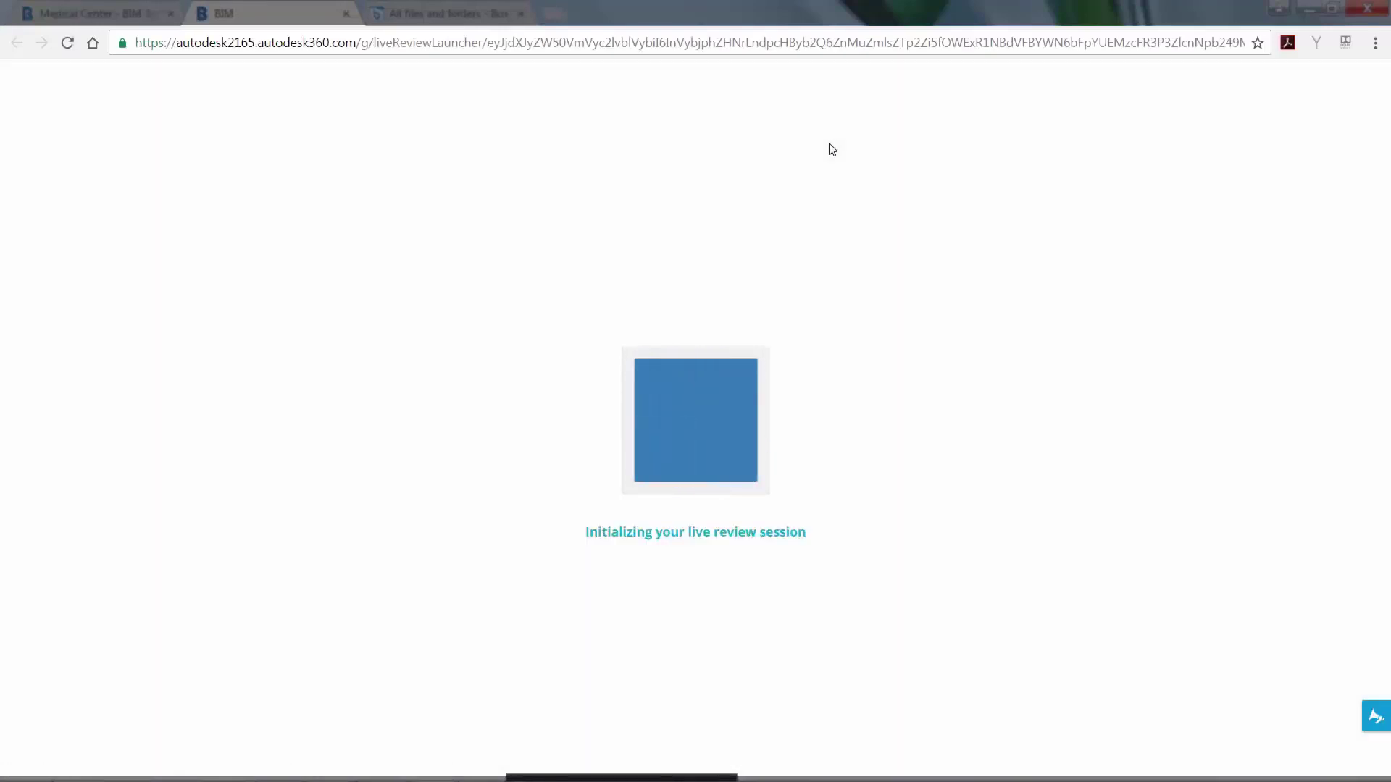
Start the live review session and copy its invite link from the Invite People panel
click(520, 13)
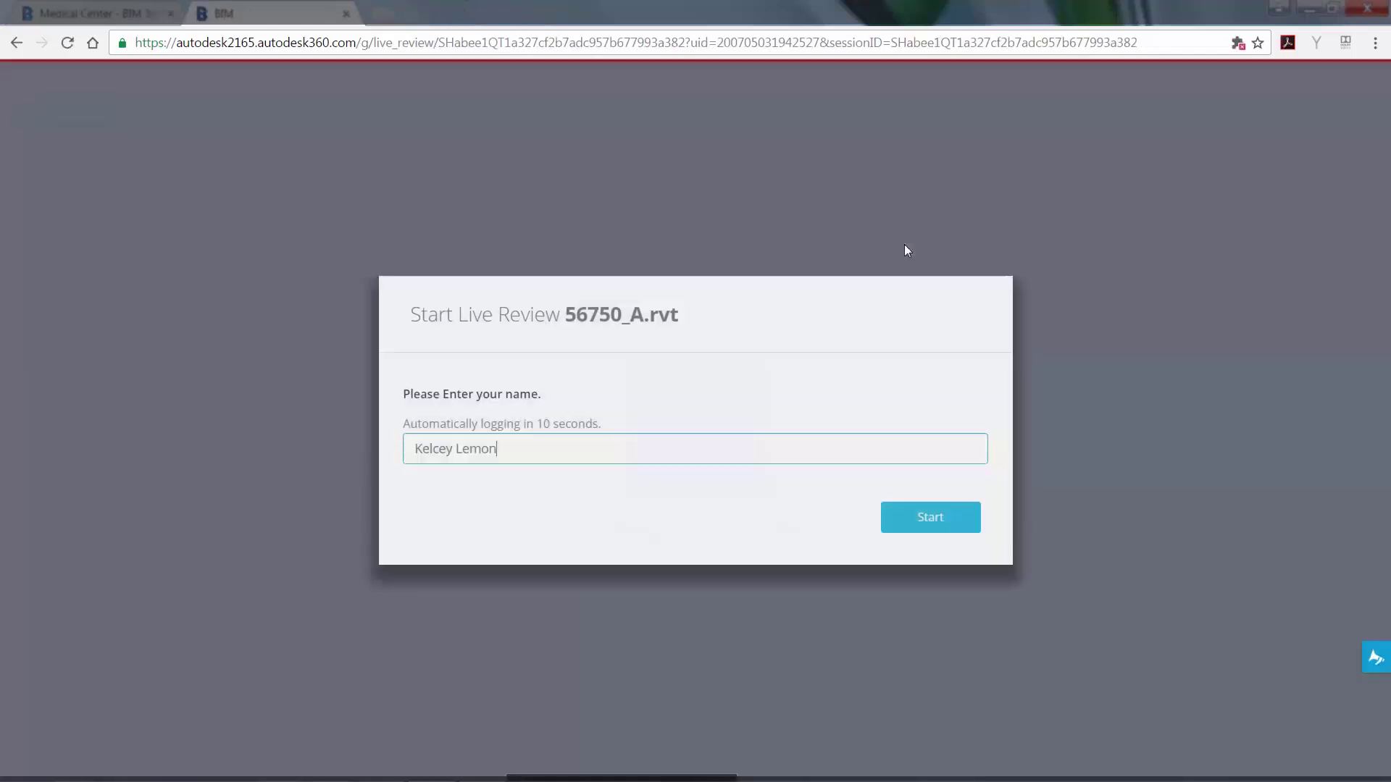
click(919, 519)
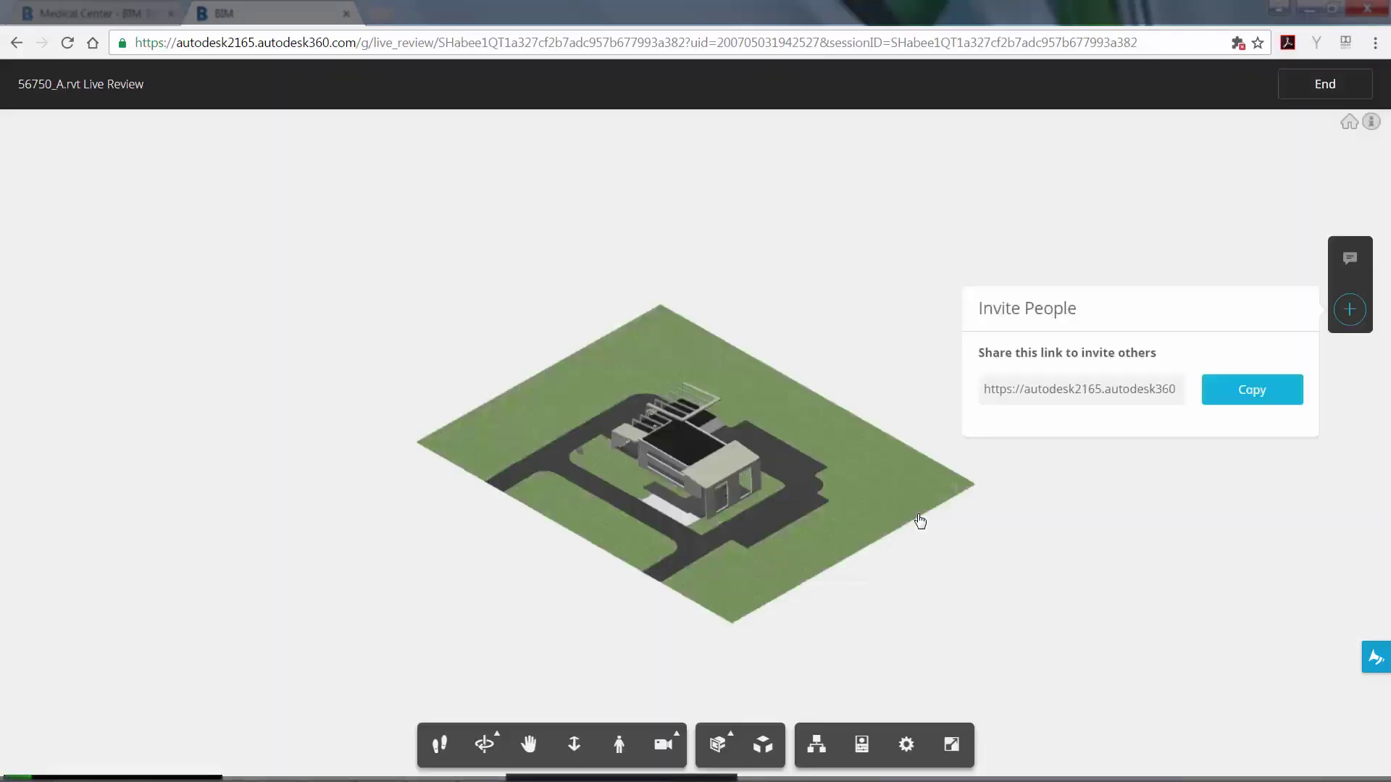
click(1053, 395)
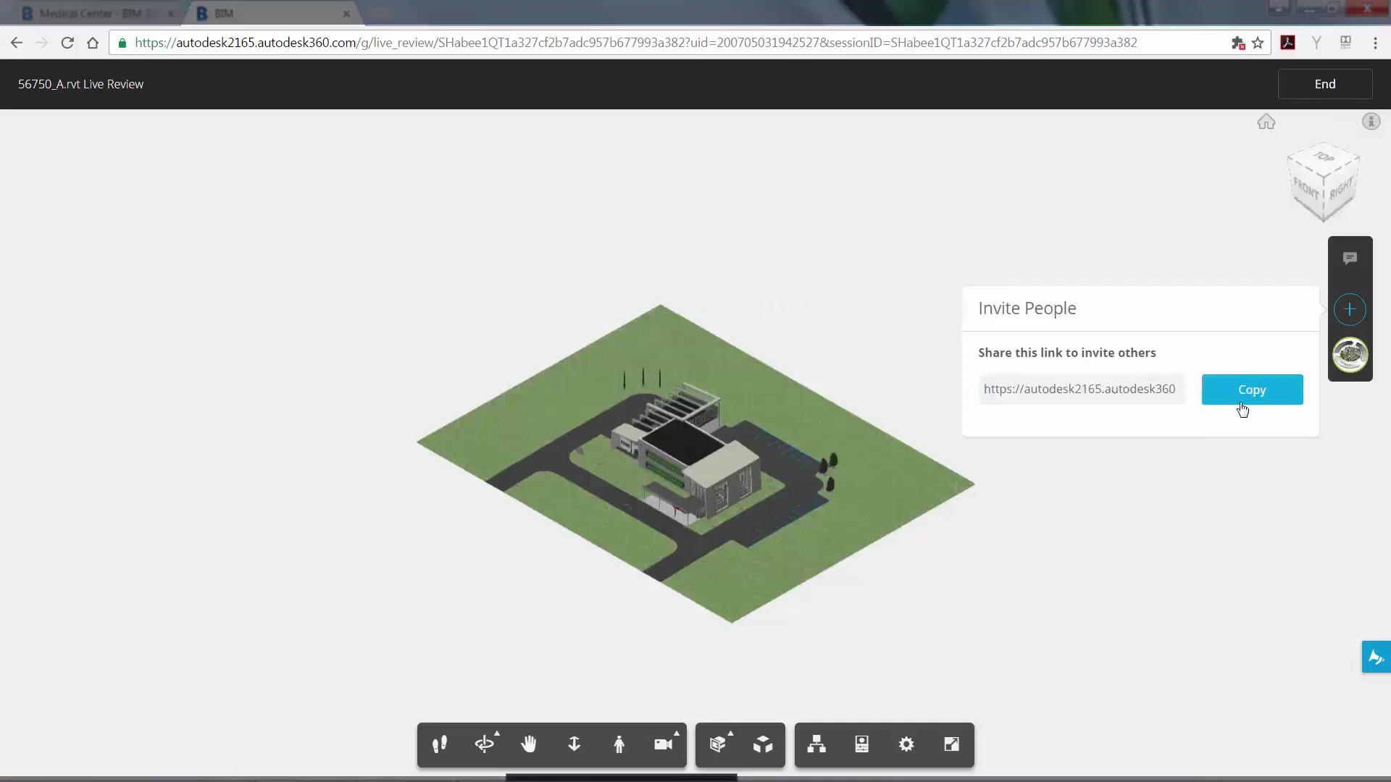
click(1242, 404)
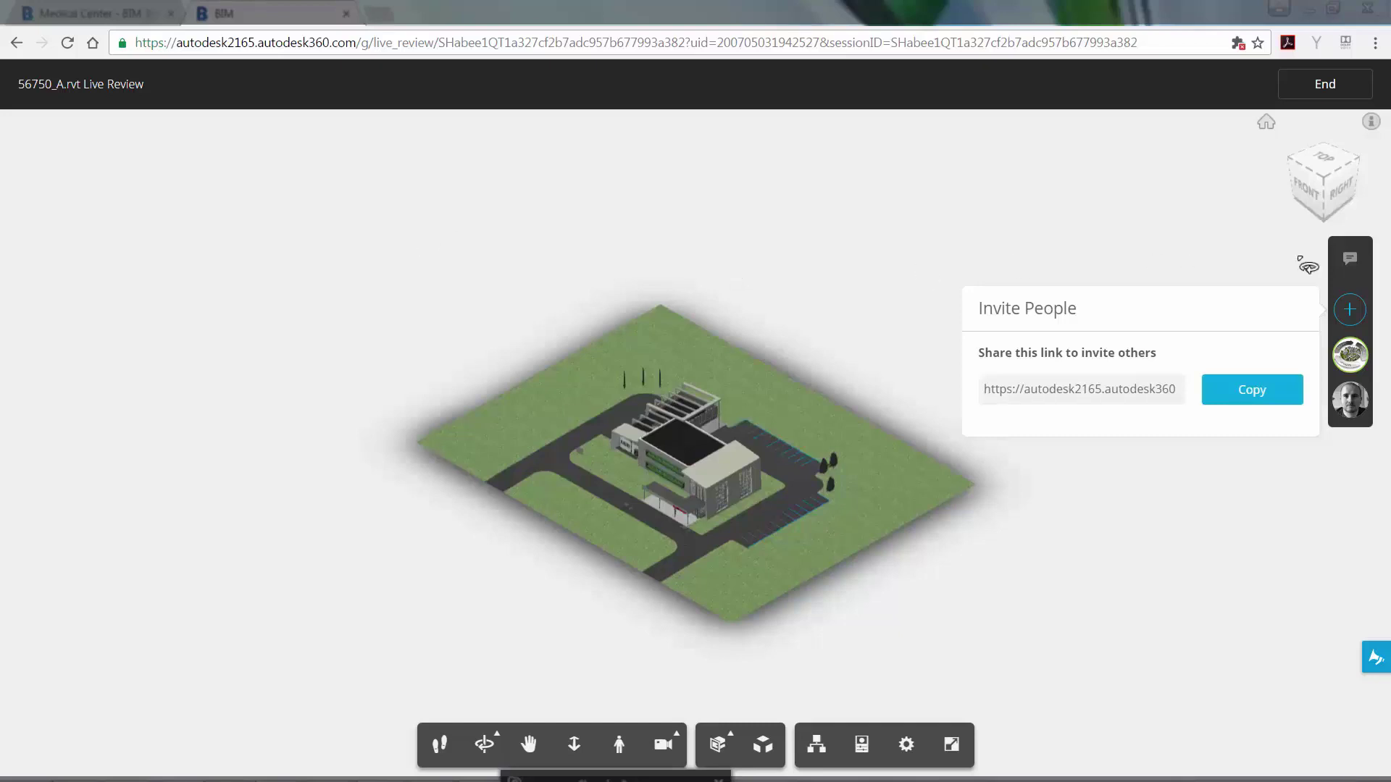
Send a chat message welcoming the other participant to the shared session
click(1349, 261)
click(1011, 566)
text(Hi Tomasz.)
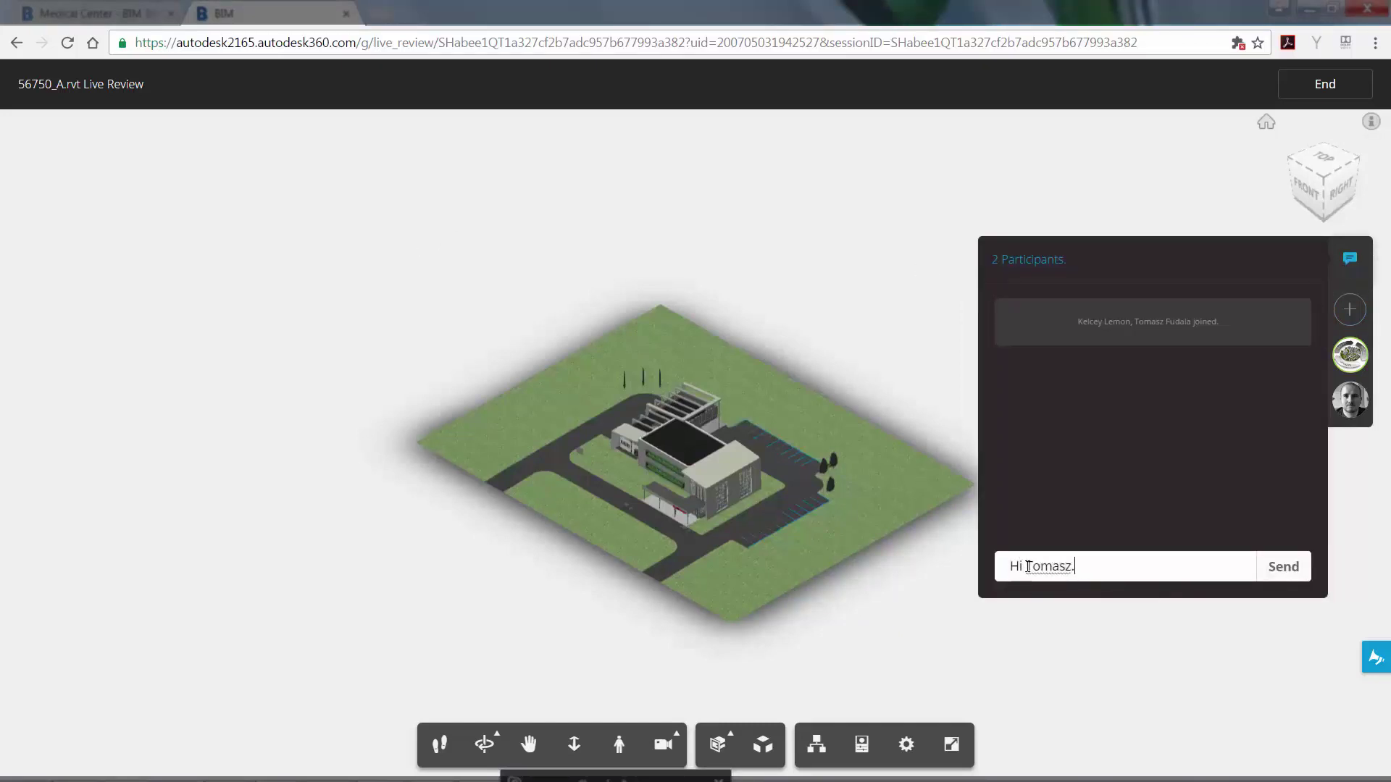
text( Welcome to my shared session.)
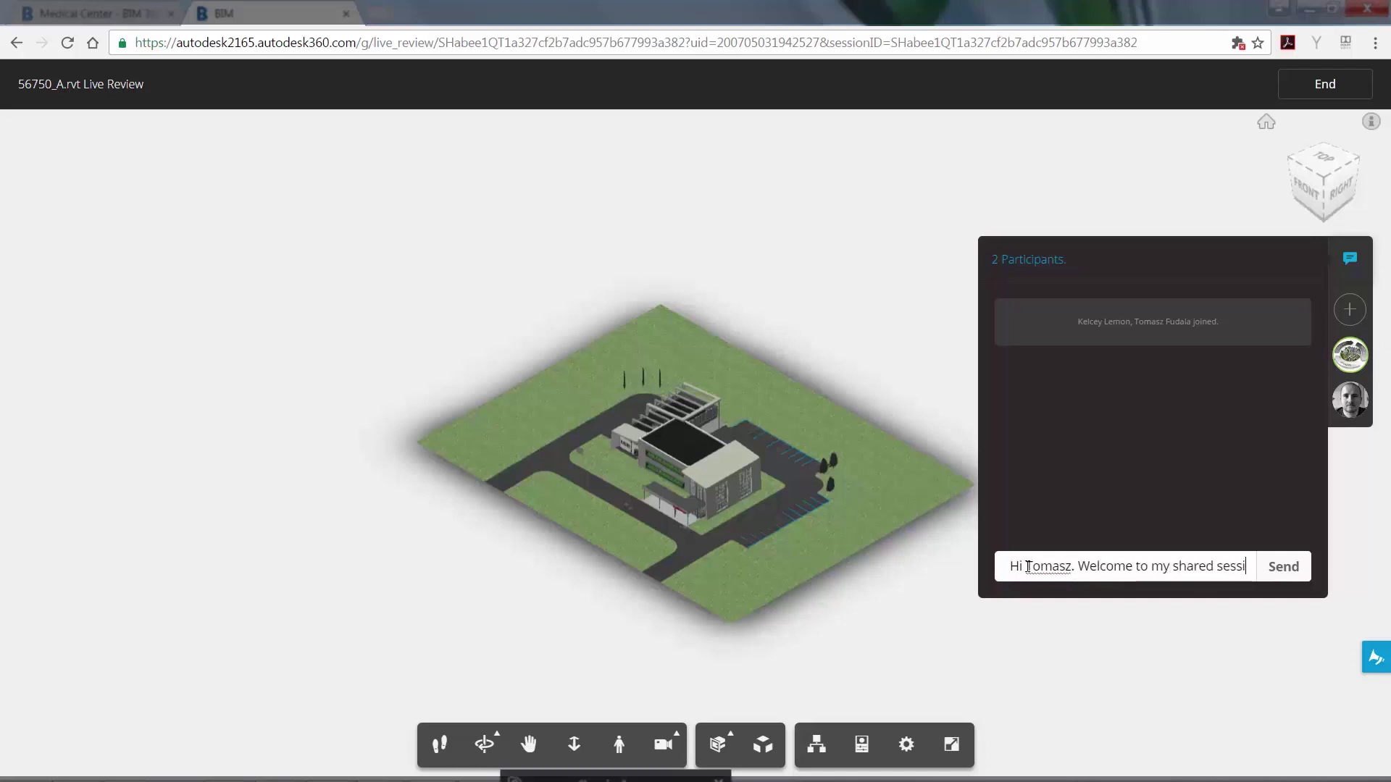
click(1280, 567)
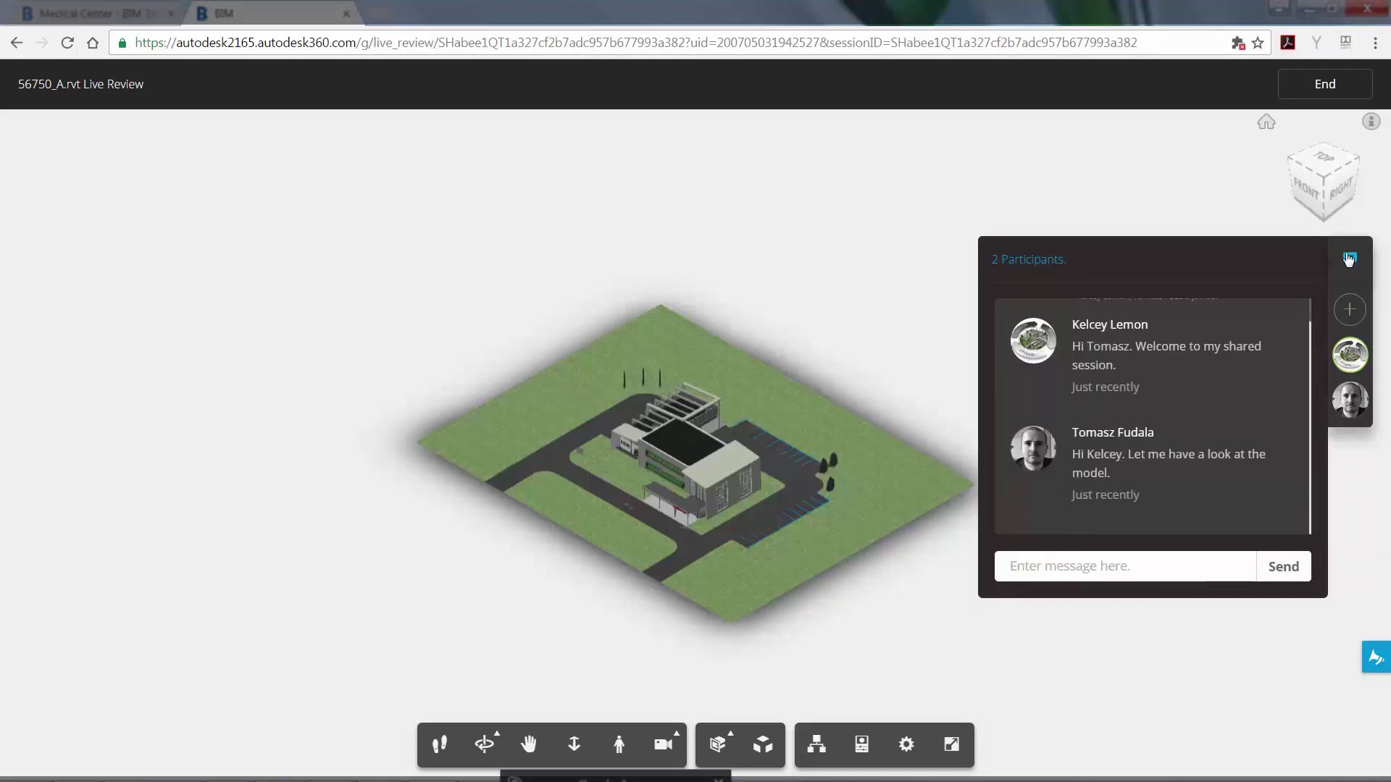
Send the reply 'Let's have a look at a specific section of the model. I'll take control'
click(1349, 258)
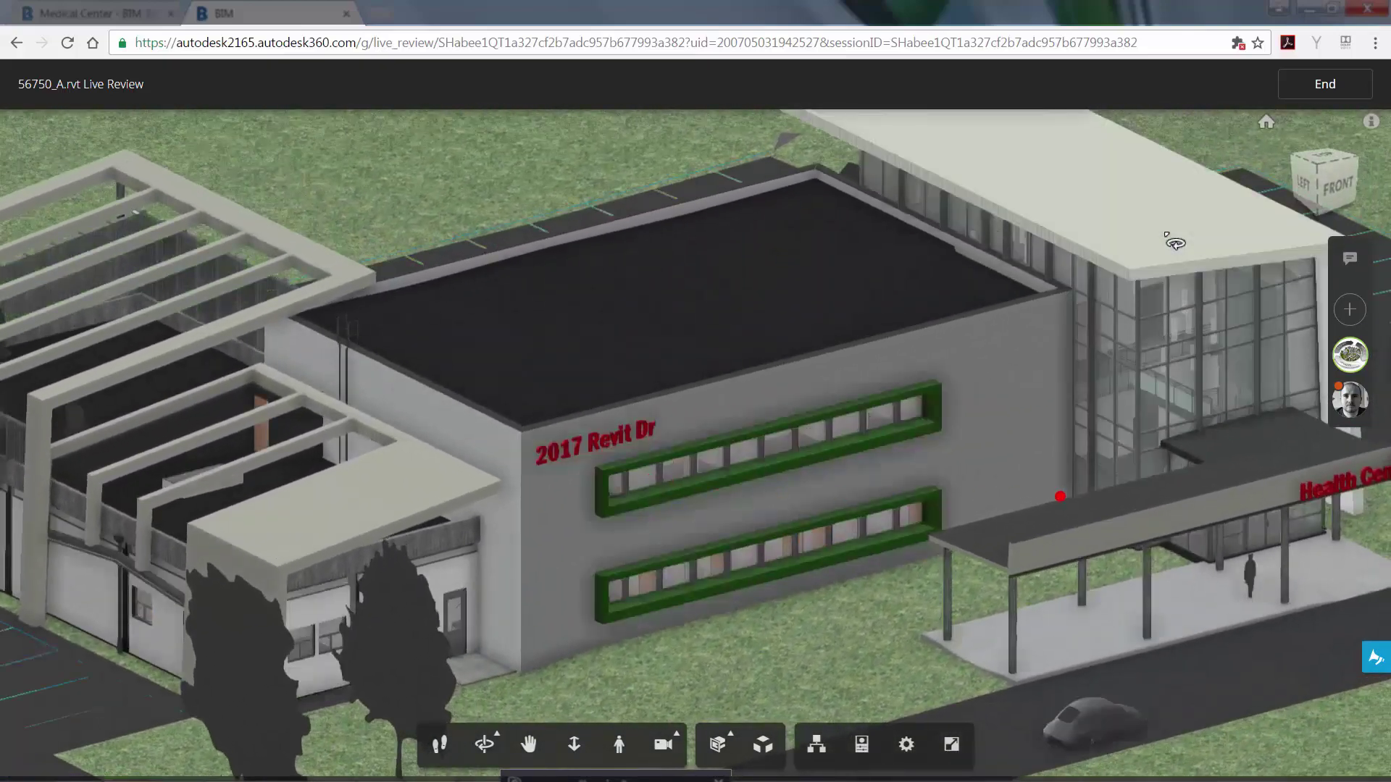
click(1350, 258)
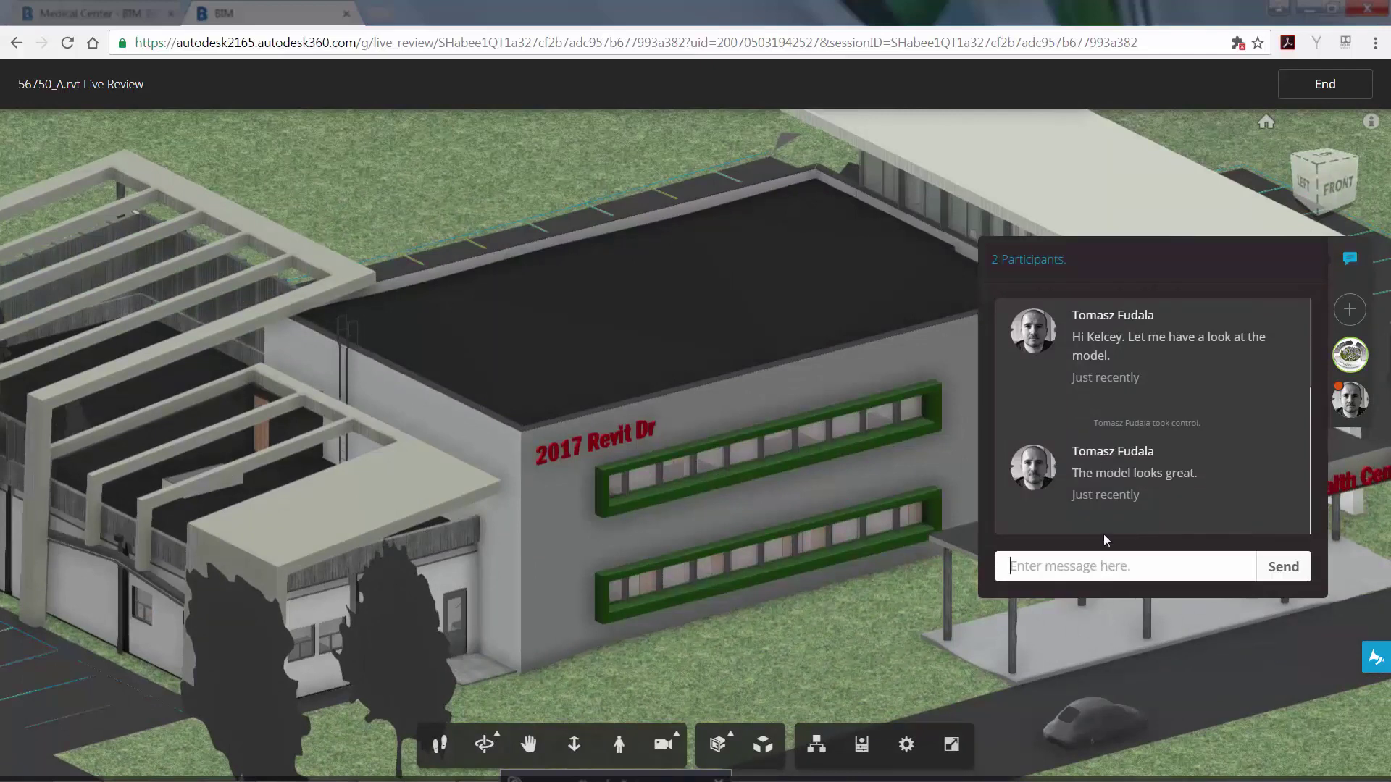
text(Let's )
text(have)
text( a look at a specific s)
text(ection of th)
text(e model)
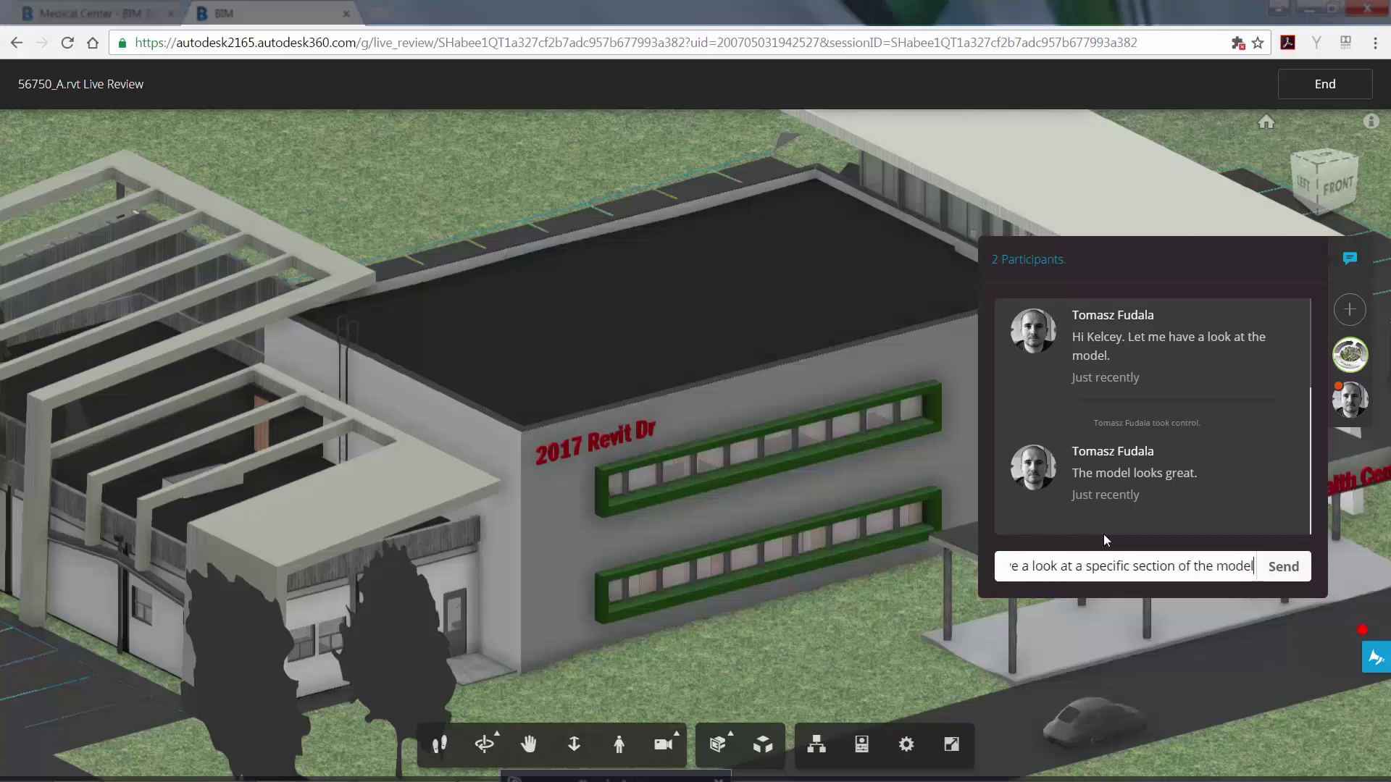
text(. I'll take control)
key(Return)
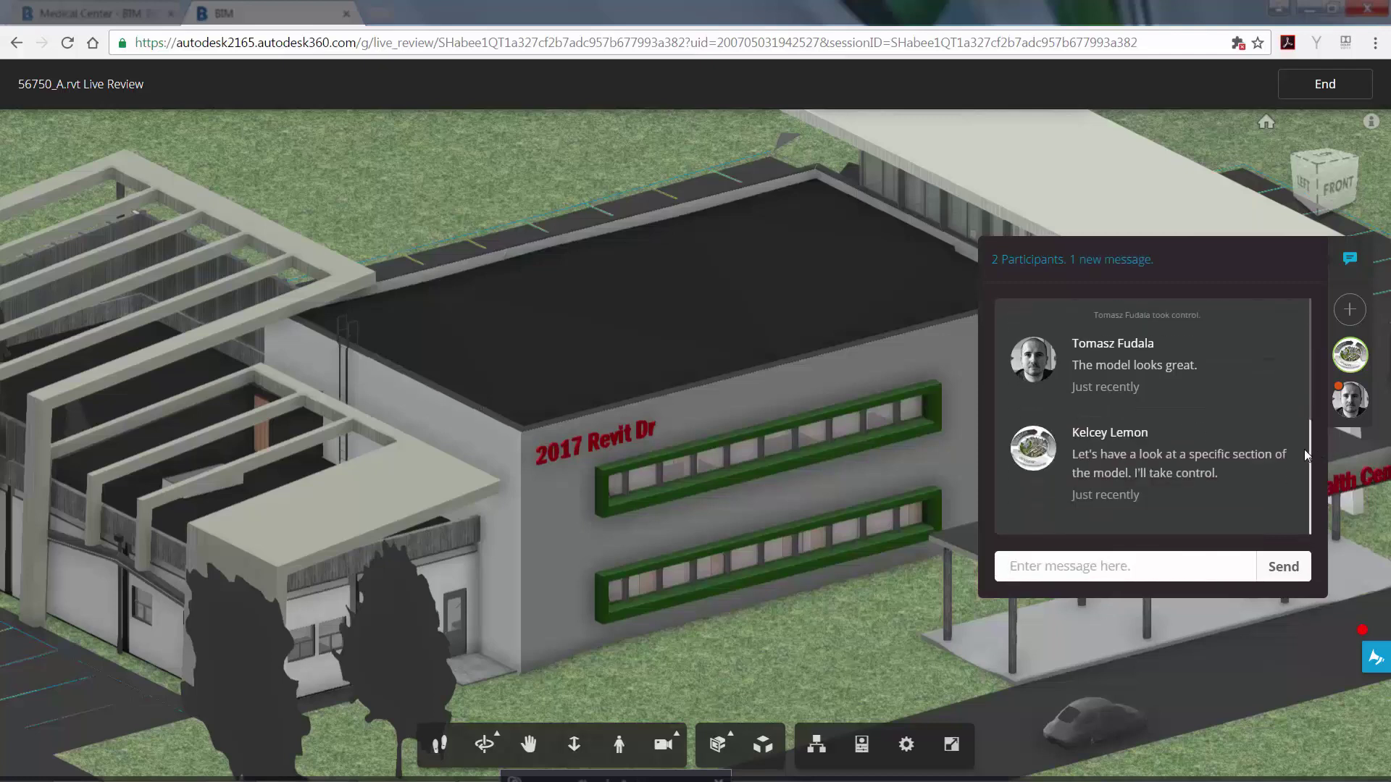
Close chat, orbit the building, and add a section box, zooming to inspect the exposed interior
click(1347, 260)
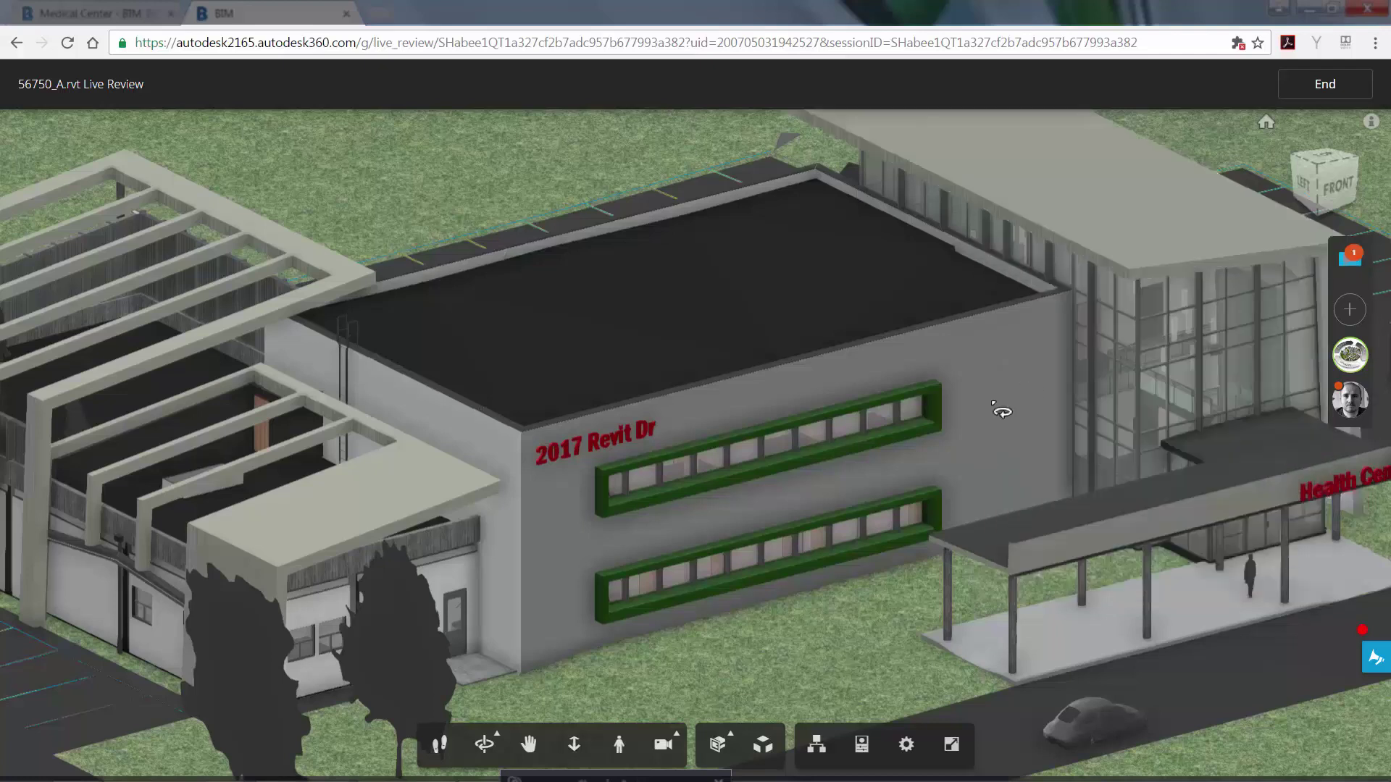
drag(730, 386, 824, 388)
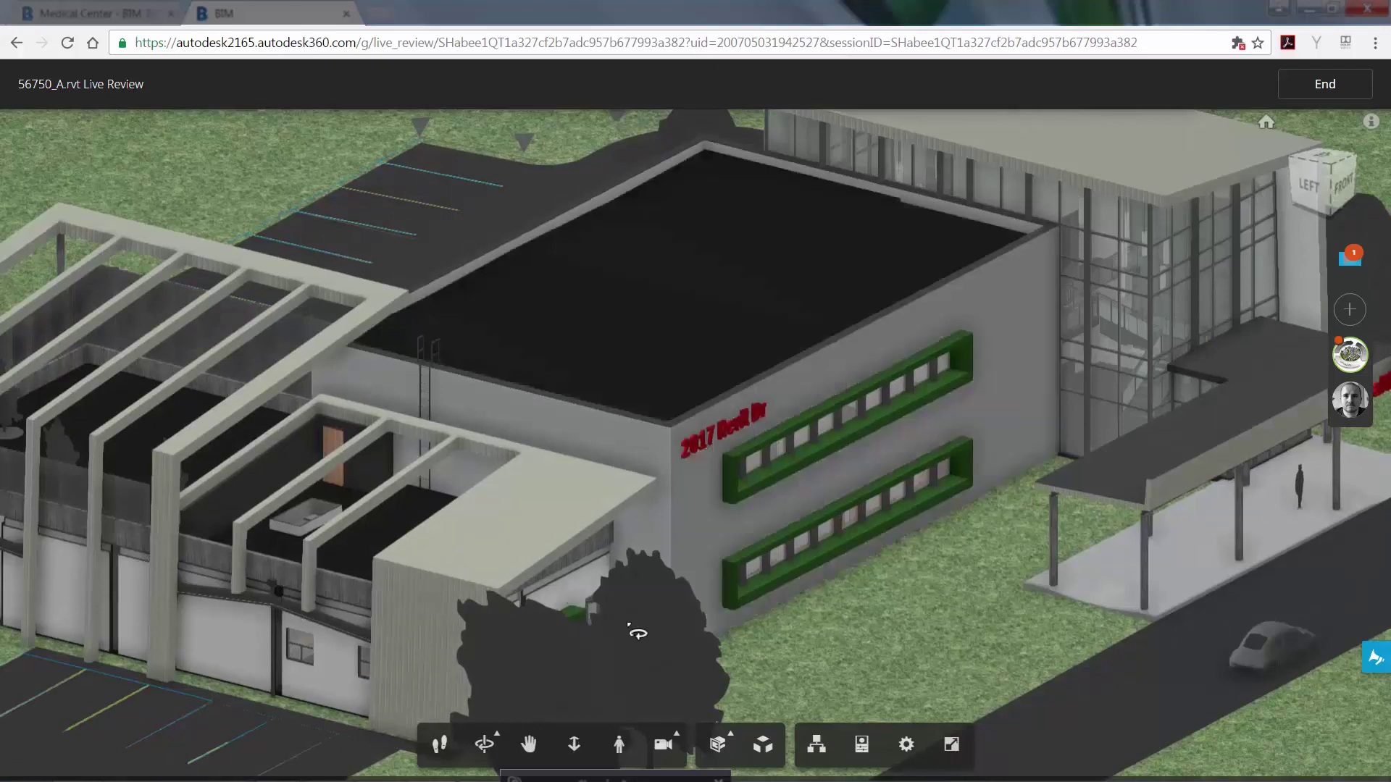
click(716, 746)
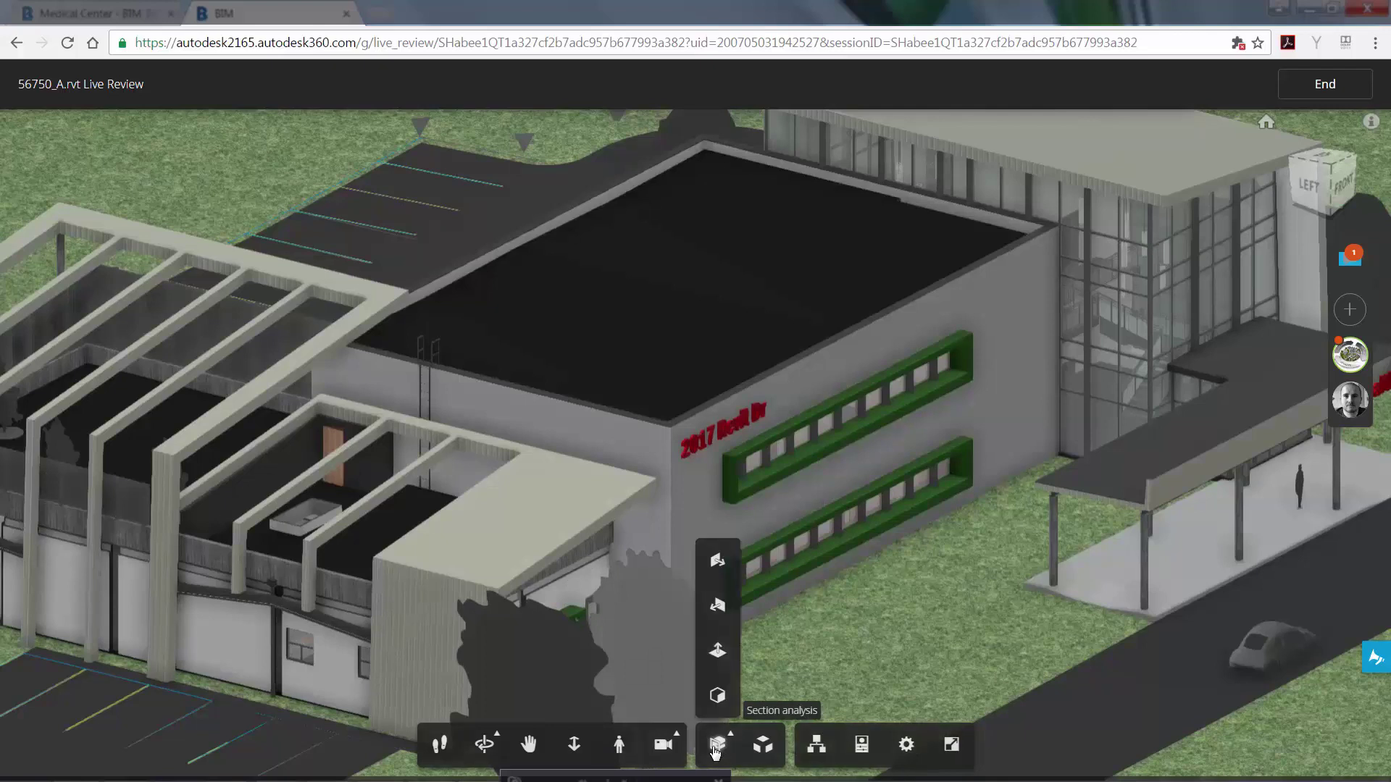
click(717, 697)
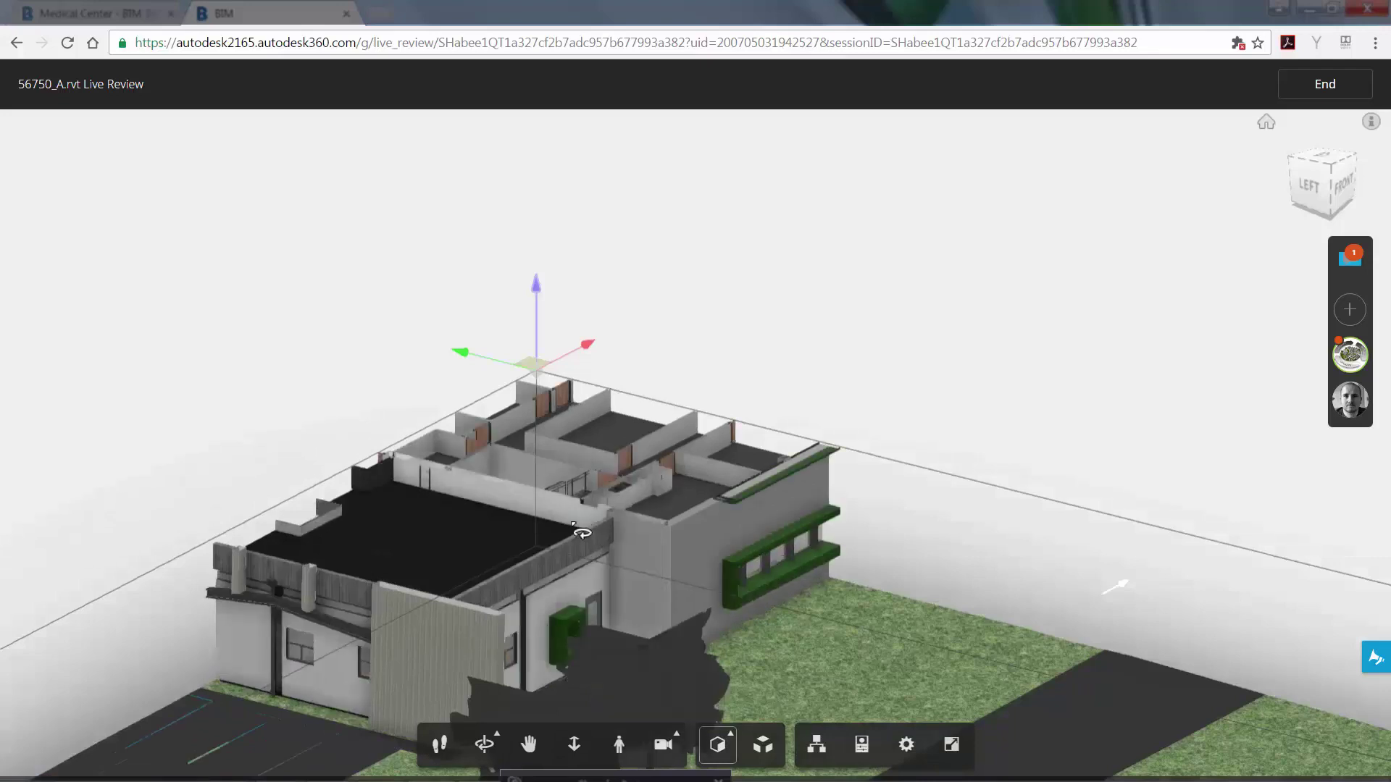
scroll(581, 532, up, 10)
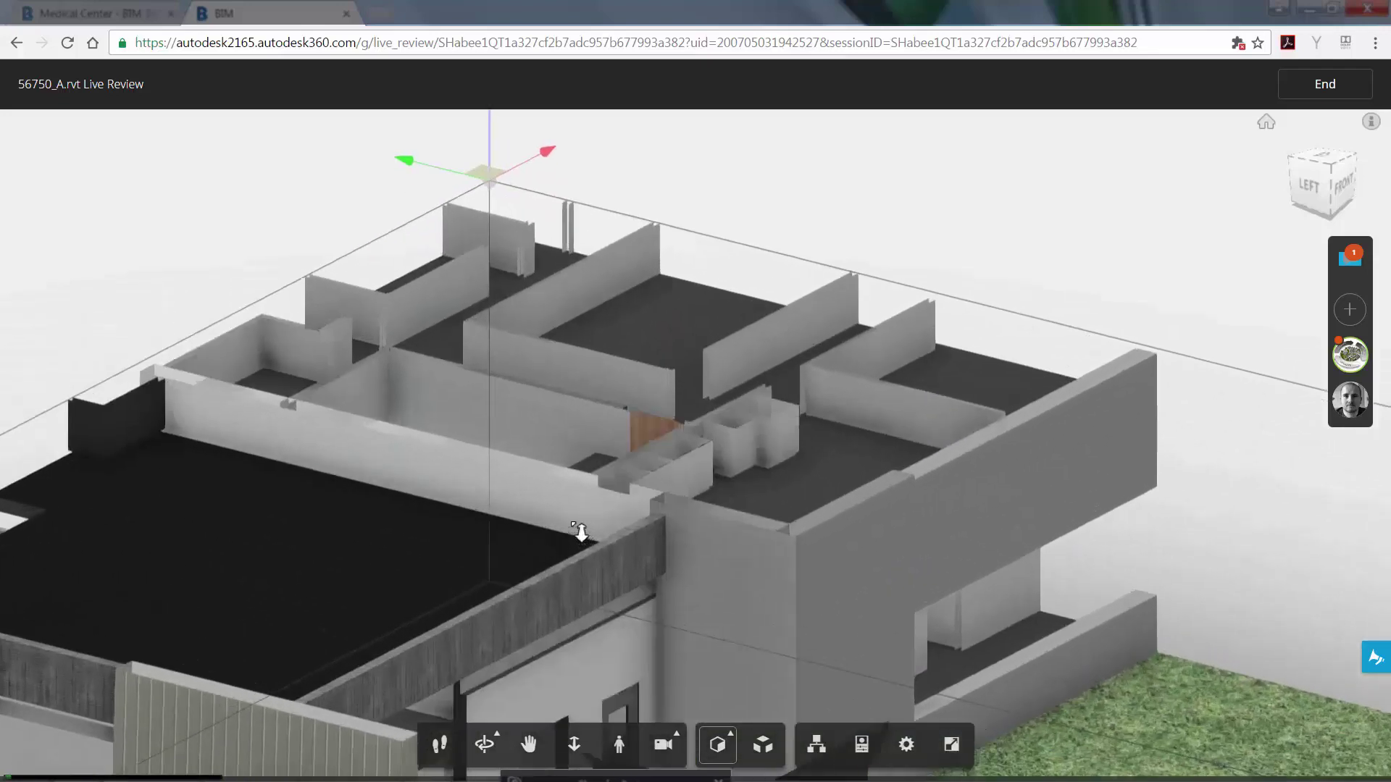
scroll(581, 533, up, 10)
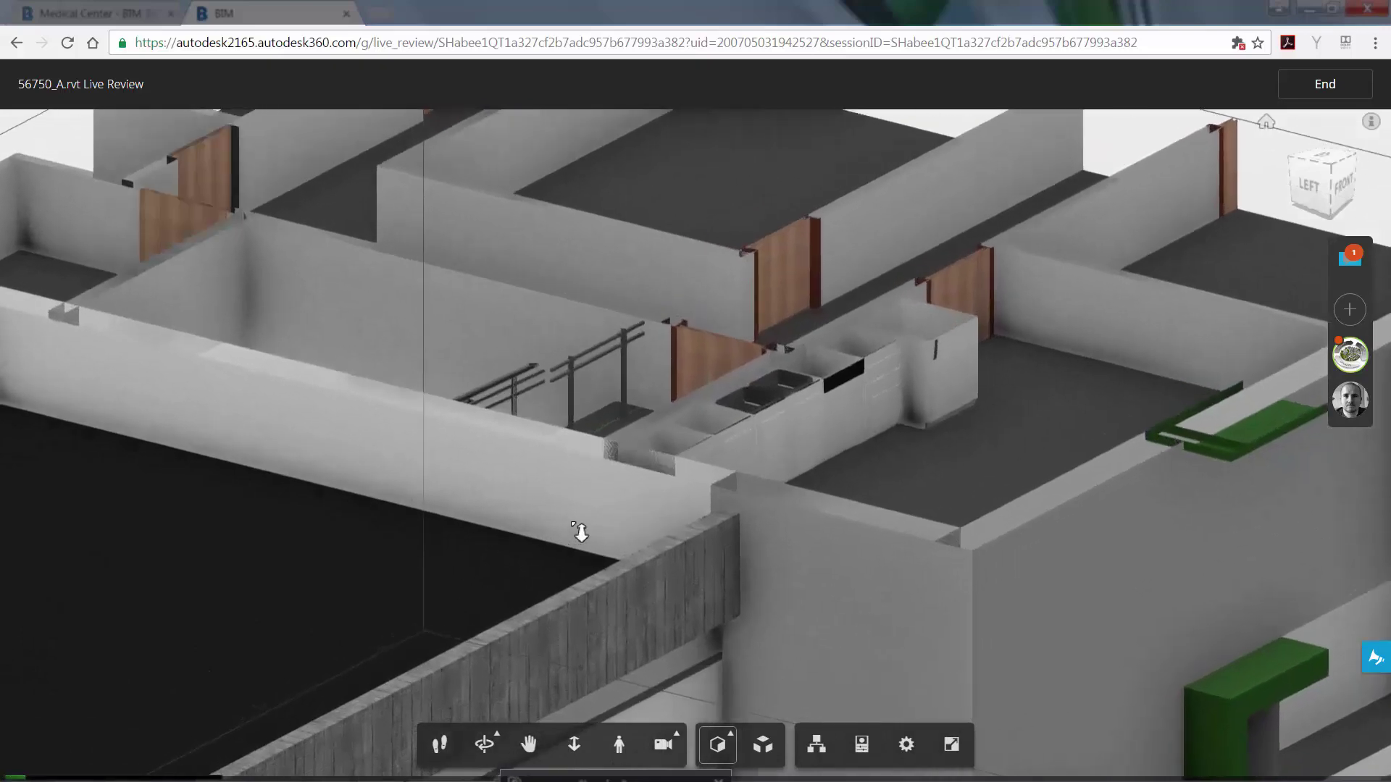
scroll(582, 532, down, 10)
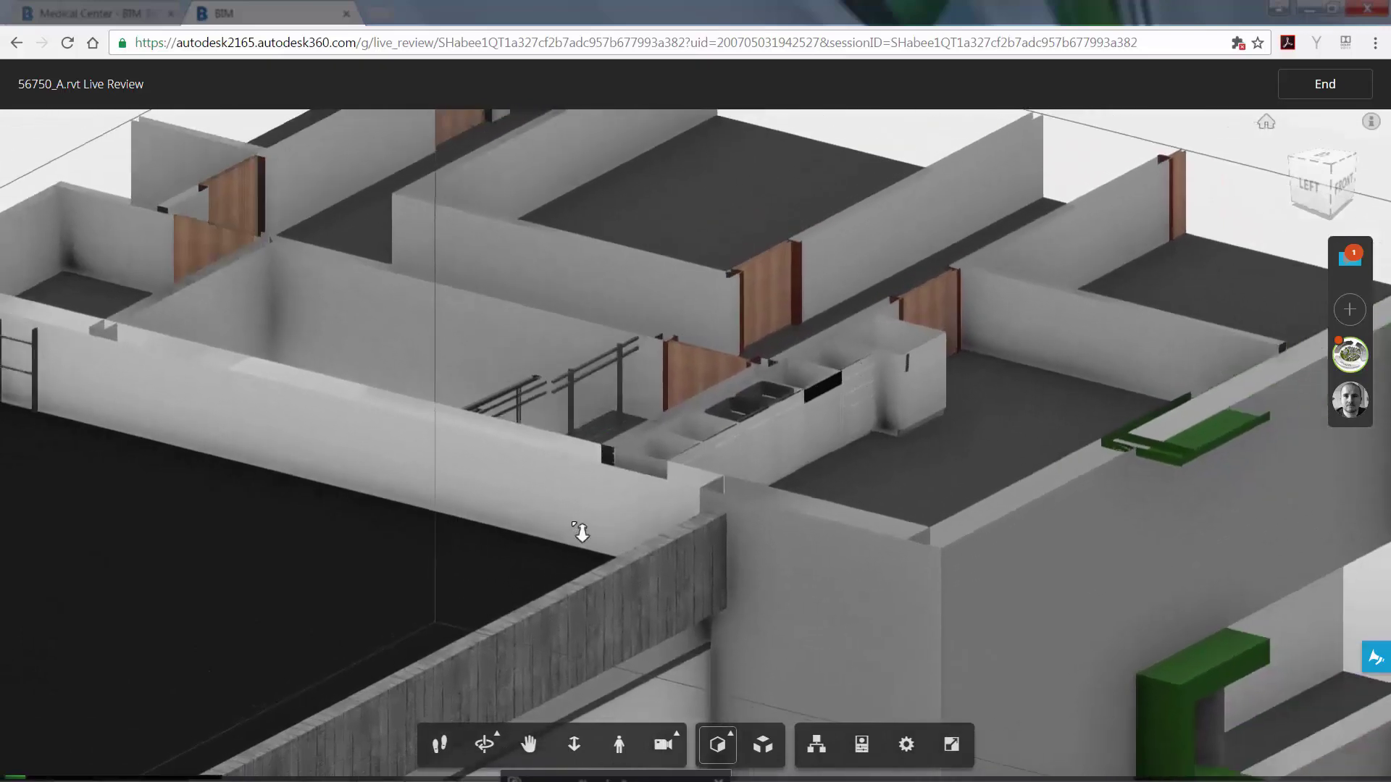
scroll(581, 532, down, 6)
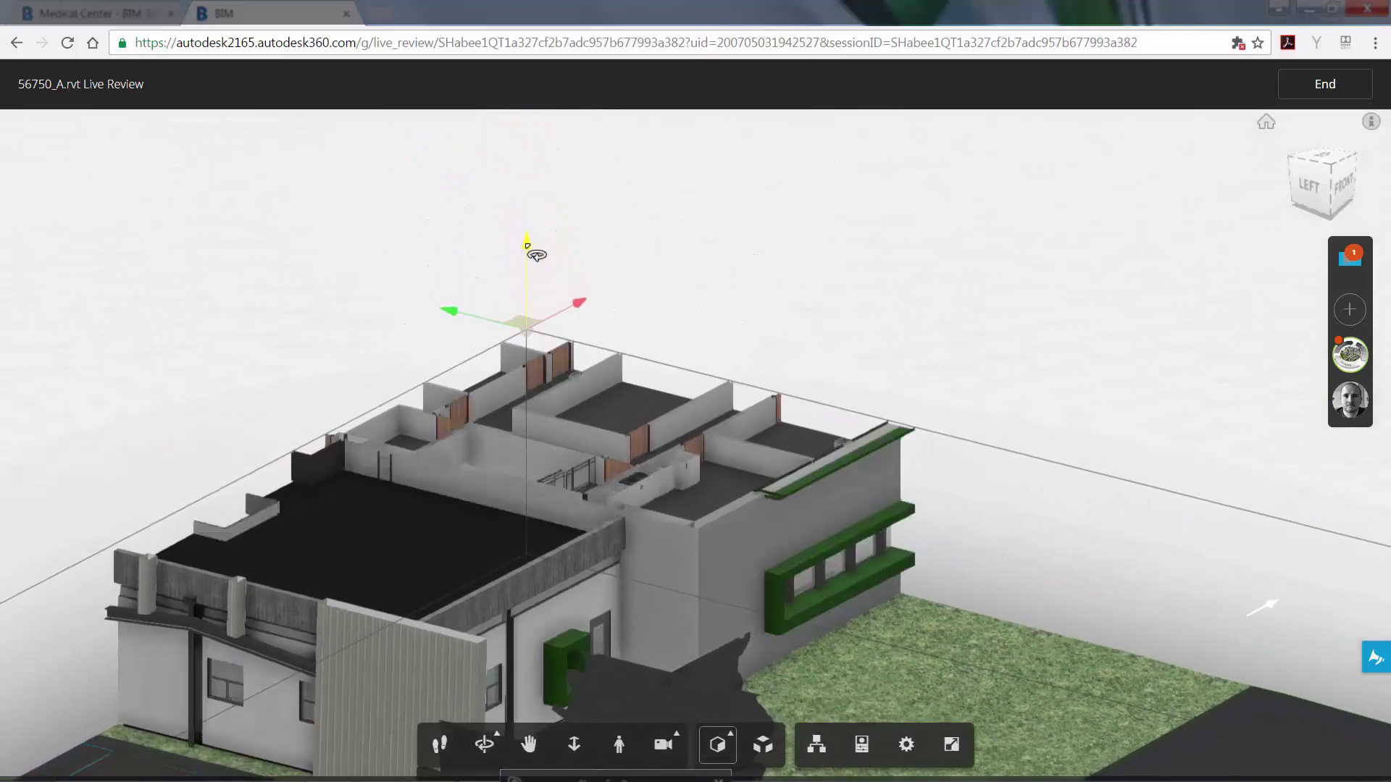
Drag the section box to cut lower, then view top-down to inspect the rooms, stairway and doors
drag(527, 243, 547, 347)
drag(573, 482, 512, 575)
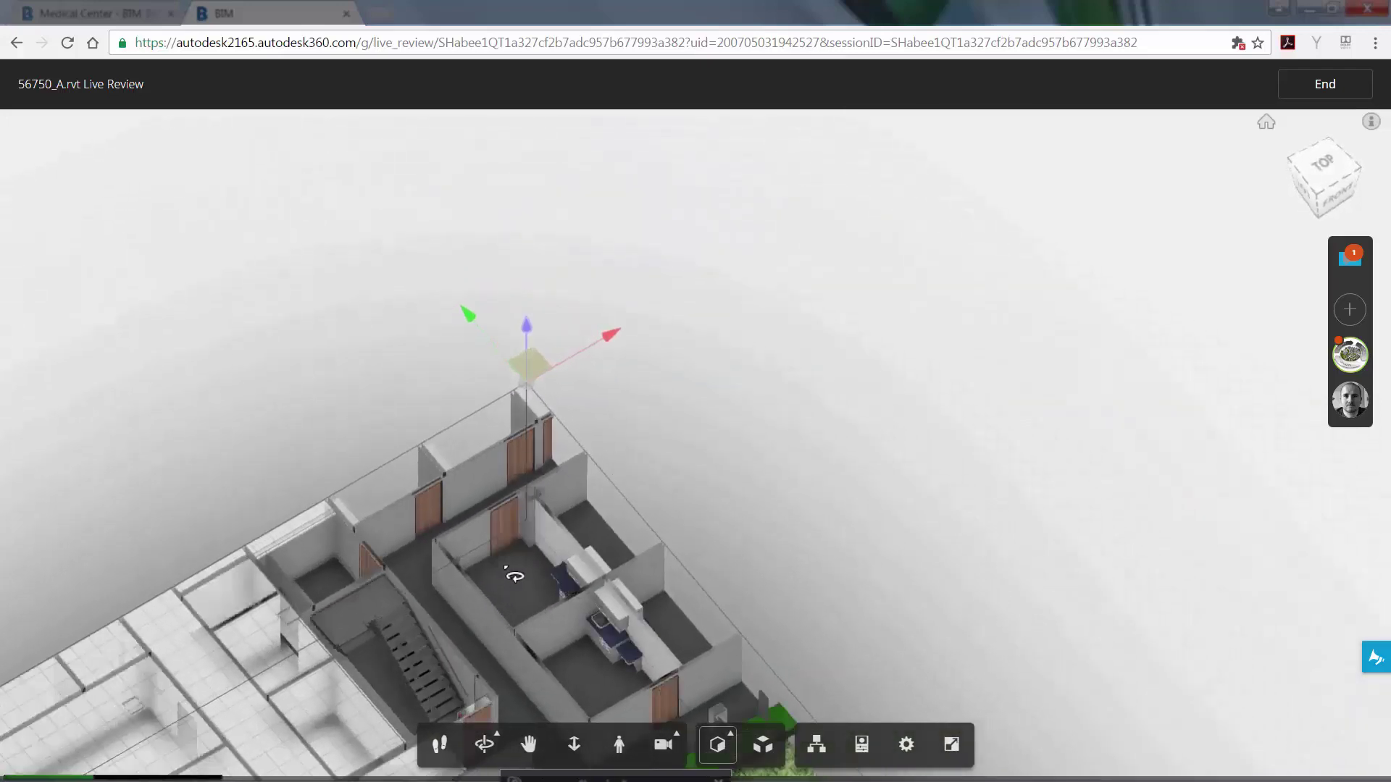
scroll(512, 574, up, 4)
scroll(512, 576, up, 6)
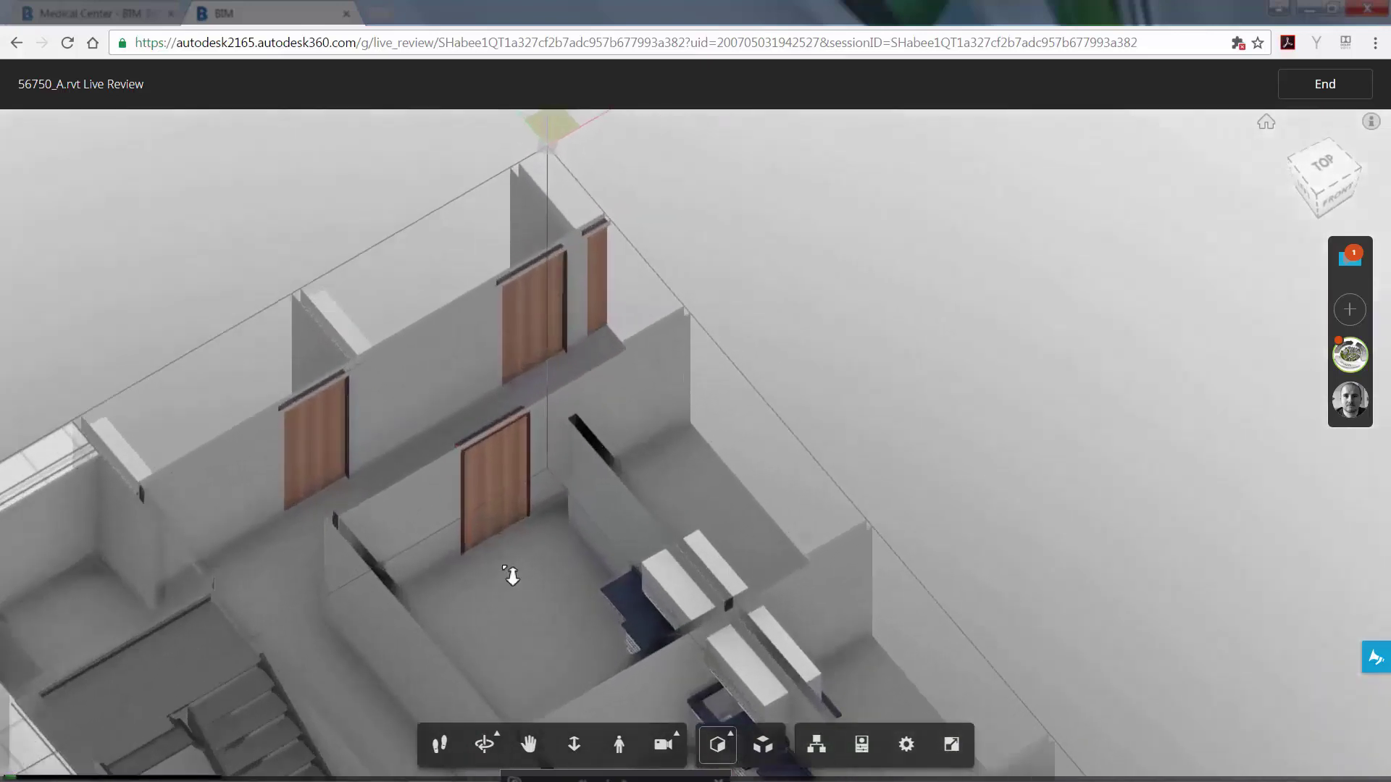